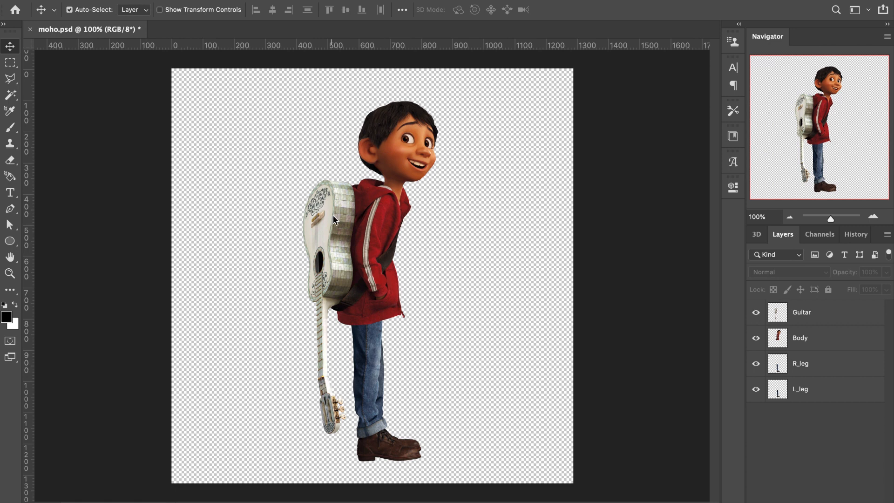
# Review the character's separate parts by selecting the Guitar, Body, R_leg and L_leg layers one after another
pyautogui.click(831, 314)
pyautogui.click(824, 338)
pyautogui.click(821, 364)
pyautogui.click(821, 390)
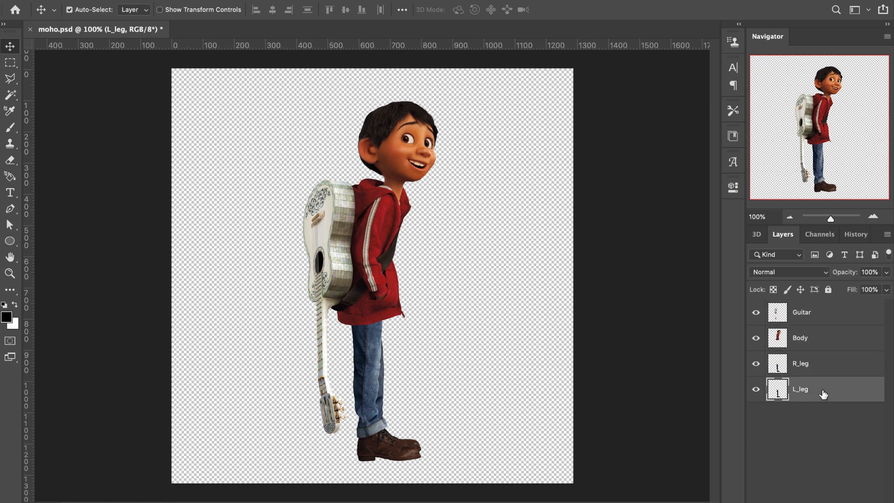
# Move the guitar, body, right leg and left leg apart on the canvas to show each as a separate piece
pyautogui.moveTo(335, 219); pyautogui.dragTo(310, 218)
pyautogui.moveTo(400, 216); pyautogui.dragTo(475, 203)
pyautogui.moveTo(375, 344); pyautogui.dragTo(338, 343)
pyautogui.moveTo(384, 371); pyautogui.dragTo(403, 371)
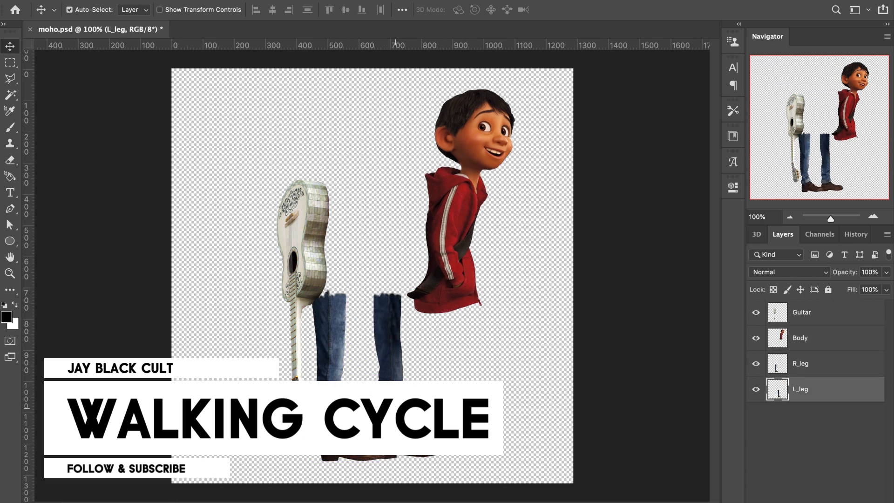
# Undo the last three moves so the body and both legs are back together
pyautogui.press('super+z')
pyautogui.press('super+z')
pyautogui.press('super+z')
# Toggle the Body layer's visibility and place horizontal guides at the jacket's hem and the upper end of the legs
pyautogui.click(755, 338)
pyautogui.click(756, 339)
pyautogui.moveTo(483, 47); pyautogui.dragTo(483, 326)
pyautogui.moveTo(426, 47); pyautogui.dragTo(430, 288)
pyautogui.click(755, 339)
pyautogui.click(755, 338)
# Rotate the R_leg layer forward into a stride with Free Transform and reposition it under the jacket
pyautogui.click(801, 363)
pyautogui.press('super+t')
pyautogui.moveTo(431, 468); pyautogui.dragTo(516, 419)
pyautogui.moveTo(418, 370); pyautogui.dragTo(435, 362)
pyautogui.press('Return')
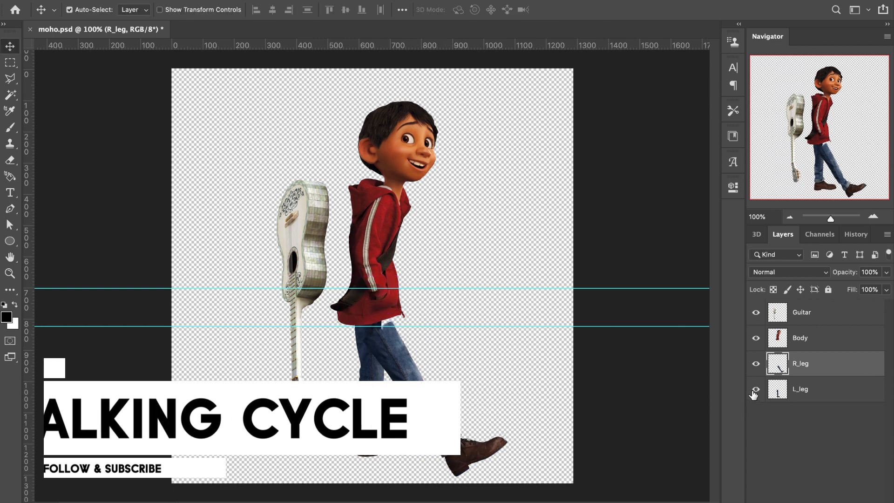
# Hide the L_leg layer and the guides to inspect where the rotated right leg meets the jacket
pyautogui.click(755, 389)
pyautogui.moveTo(423, 326); pyautogui.dragTo(446, 289)
pyautogui.hotkey('ctrl', ';')
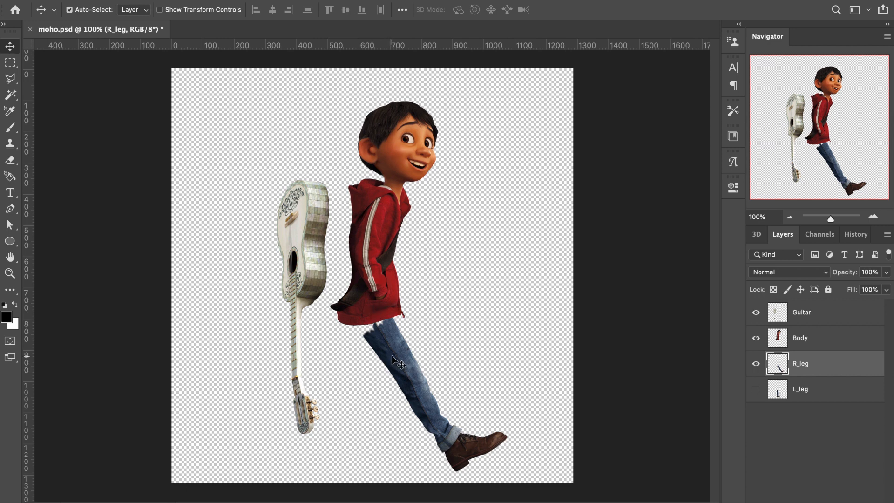
# Undo the leg rotation, the guides, the visibility changes and the guitar move to restore the assembled character
pyautogui.hotkey('ctrl', 'z')
pyautogui.hotkey('ctrl', 'z')
pyautogui.hotkey('ctrl', 'z')
pyautogui.hotkey('ctrl', 'z')
pyautogui.hotkey('ctrl', 'z')
pyautogui.hotkey('ctrl', 'z')
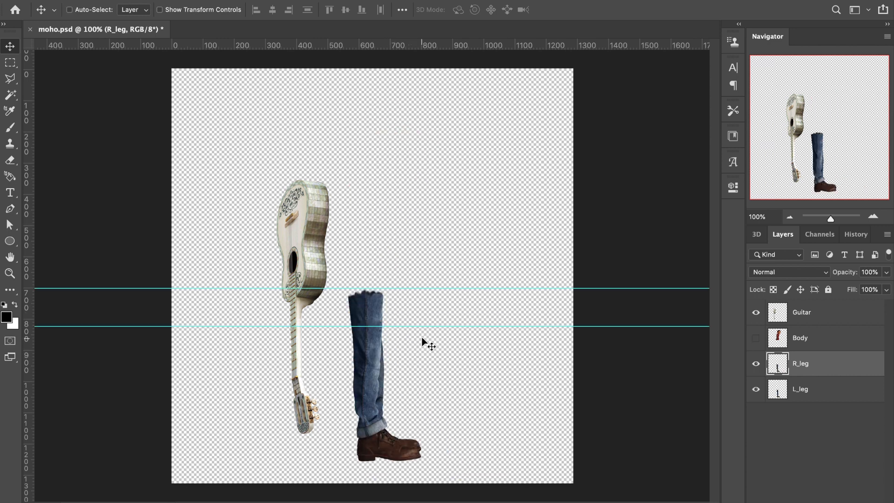
pyautogui.hotkey('ctrl', 'z')
pyautogui.hotkey('ctrl', 'z')
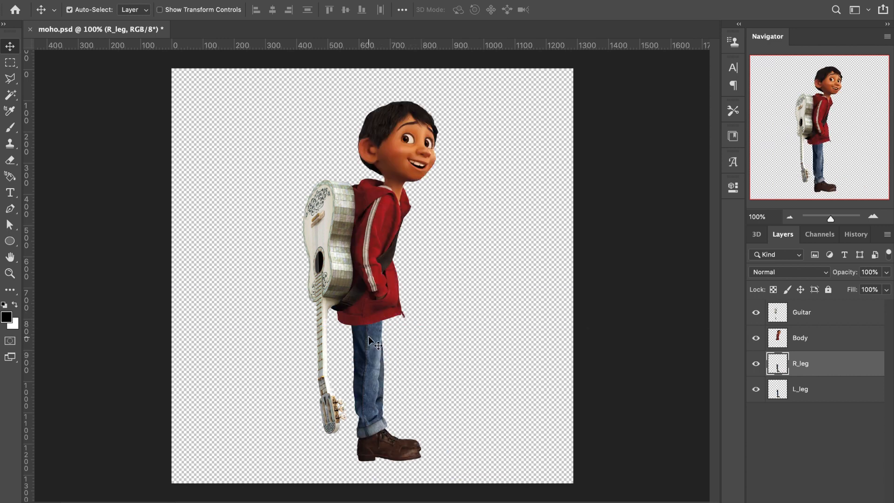
# Move the right leg clear of the body and cut off its ragged upper end with a polygonal lasso selection
pyautogui.press('l')
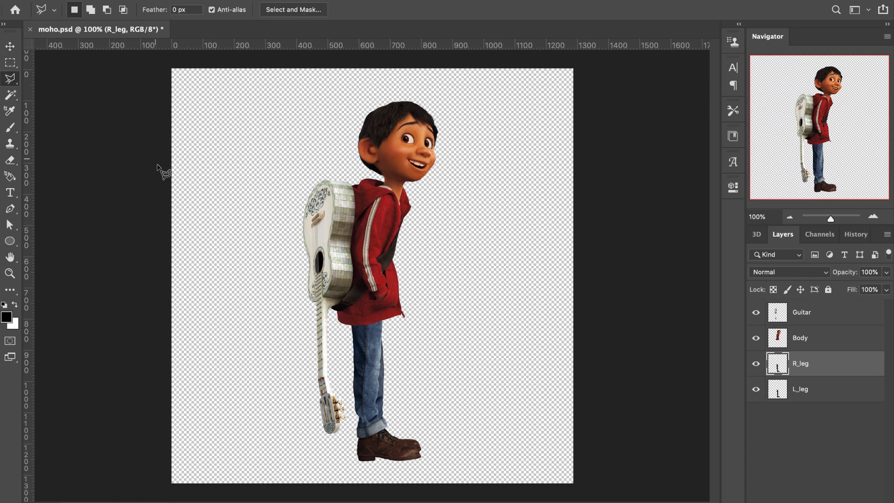
pyautogui.keyDown('ctrl'); pyautogui.moveTo(398, 305); pyautogui.dragTo(488, 302); pyautogui.keyUp('ctrl')
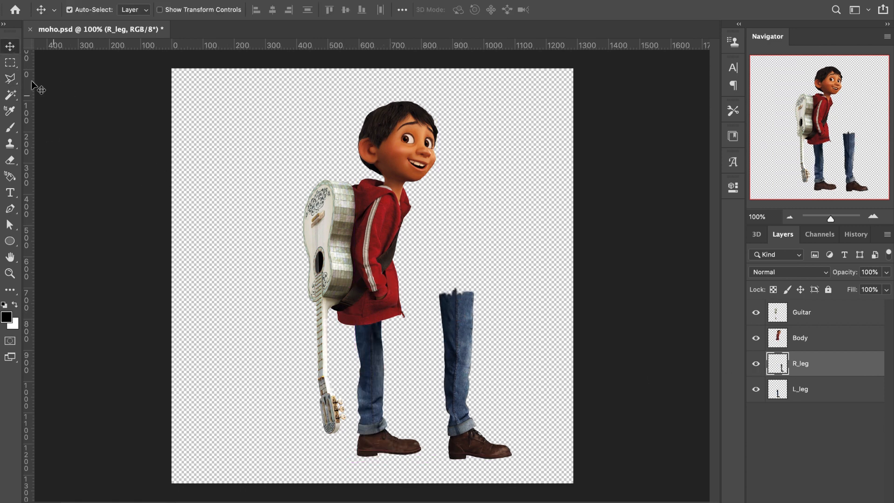
pyautogui.click(442, 320)
pyautogui.click(429, 283)
pyautogui.click(492, 269)
pyautogui.click(496, 303)
pyautogui.click(442, 320)
pyautogui.press('Delete')
pyautogui.hotkey('ctrl', 'd')
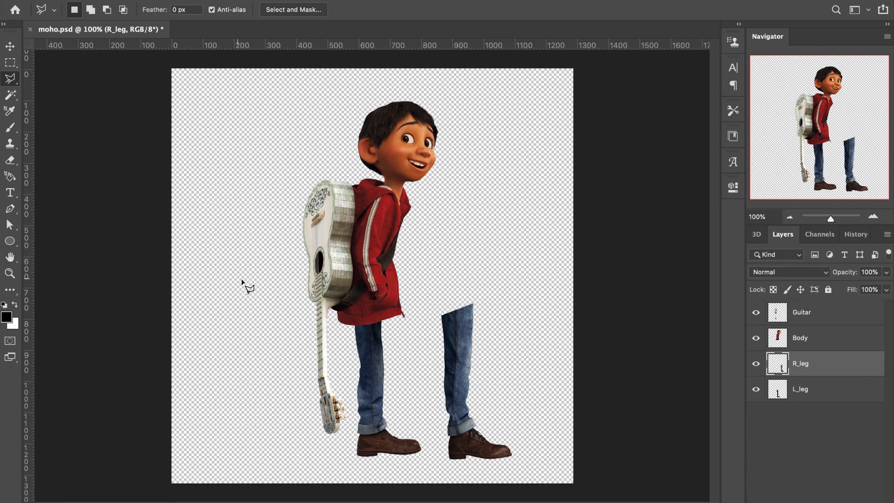
# Rebuild the cut upper end of the right leg with the Clone Stamp, sampling the denim at the trouser seam
pyautogui.click(873, 216)
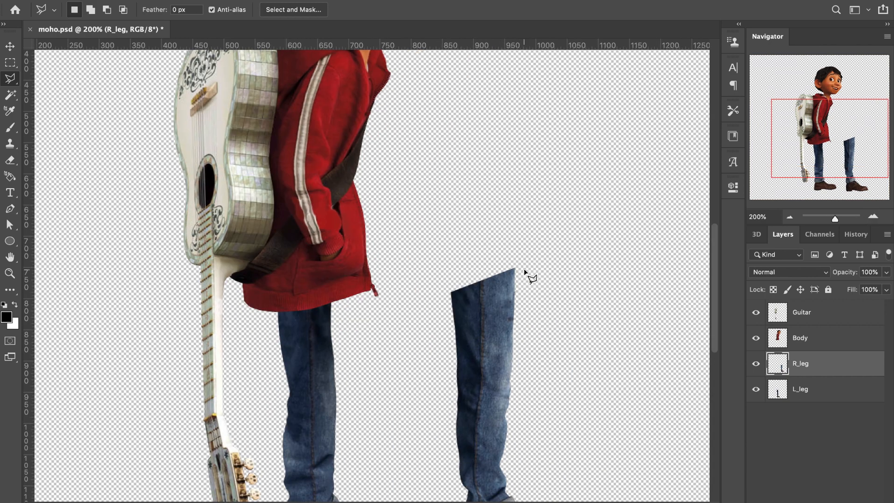
pyautogui.click(14, 146)
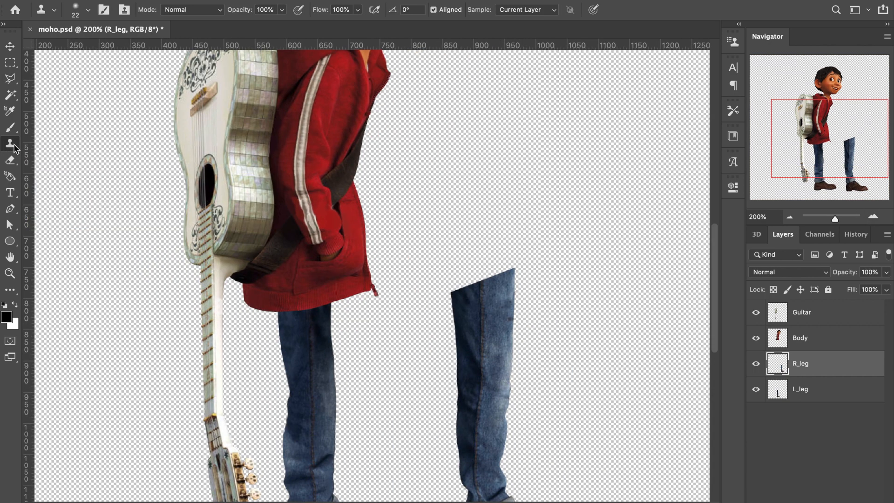
pyautogui.keyDown('alt'); pyautogui.click(481, 334); pyautogui.keyUp('alt')
pyautogui.moveTo(482, 286)
pyautogui.mouseDown()
pyautogui.moveTo(484, 264)
pyautogui.moveTo(493, 273)
pyautogui.moveTo(509, 260)
pyautogui.moveTo(480, 266)
pyautogui.moveTo(460, 289)
pyautogui.moveTo(458, 273)
pyautogui.moveTo(457, 296)
pyautogui.moveTo(447, 272)
pyautogui.mouseUp()
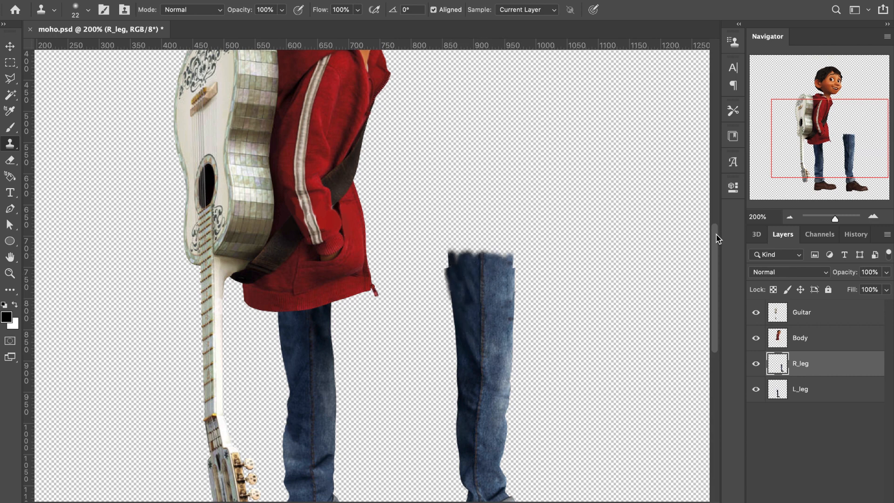
pyautogui.moveTo(718, 239); pyautogui.dragTo(717, 265)
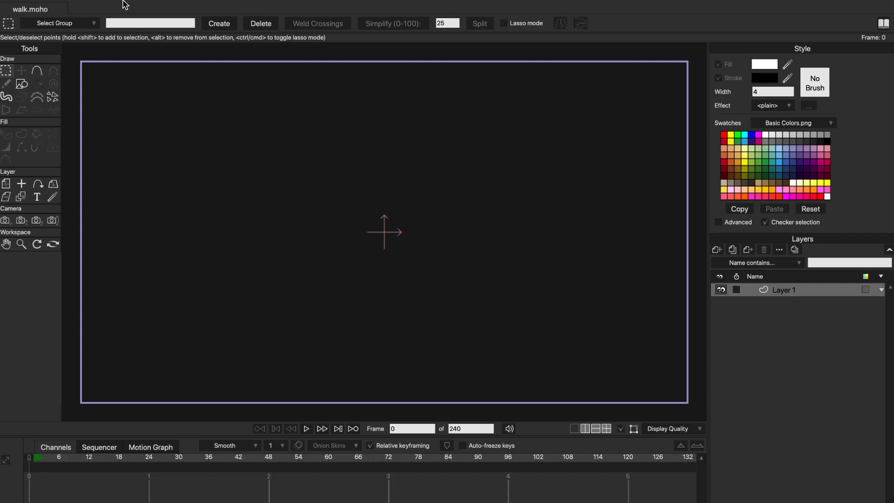
# Switch to Moho, check the project's dimensions and frame rate in the project settings, and accept them
pyautogui.click(125, 4)
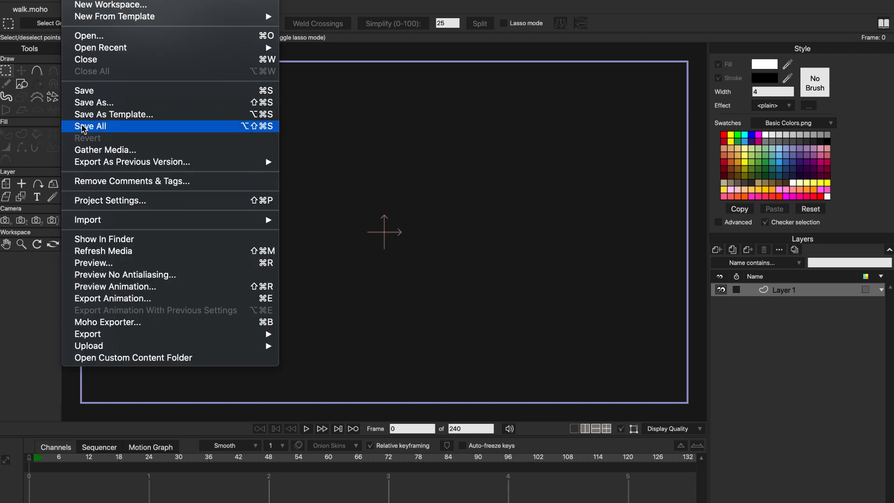
pyautogui.click(160, 200)
pyautogui.click(293, 160)
pyautogui.click(270, 177)
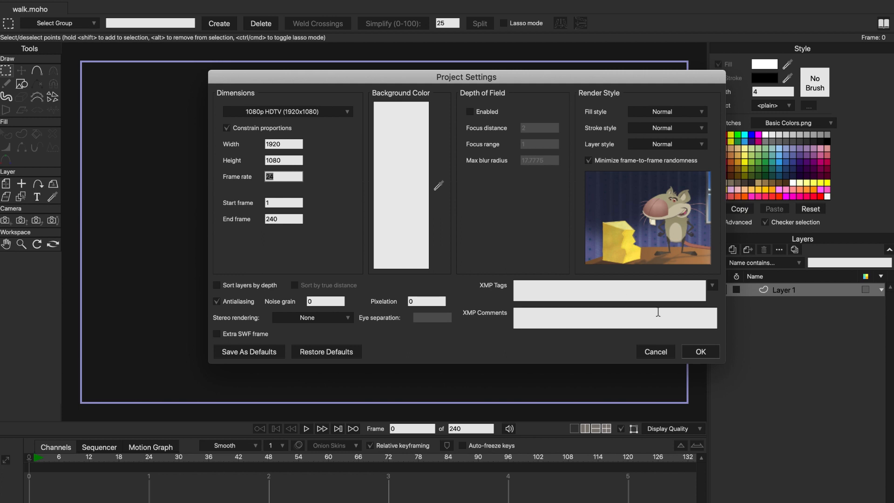
pyautogui.click(700, 351)
# Import character.psd as an image with its layers brought in individually
pyautogui.click(125, 4)
pyautogui.moveTo(96, 224)
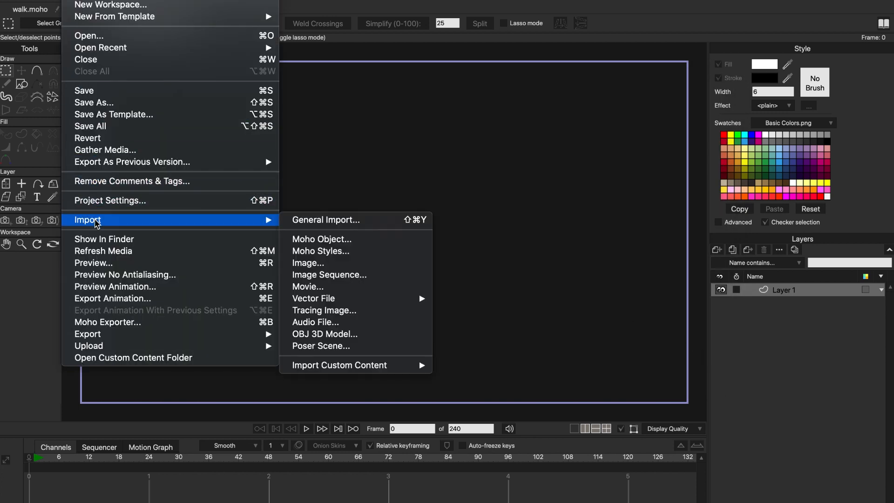
pyautogui.click(342, 268)
pyautogui.click(332, 138)
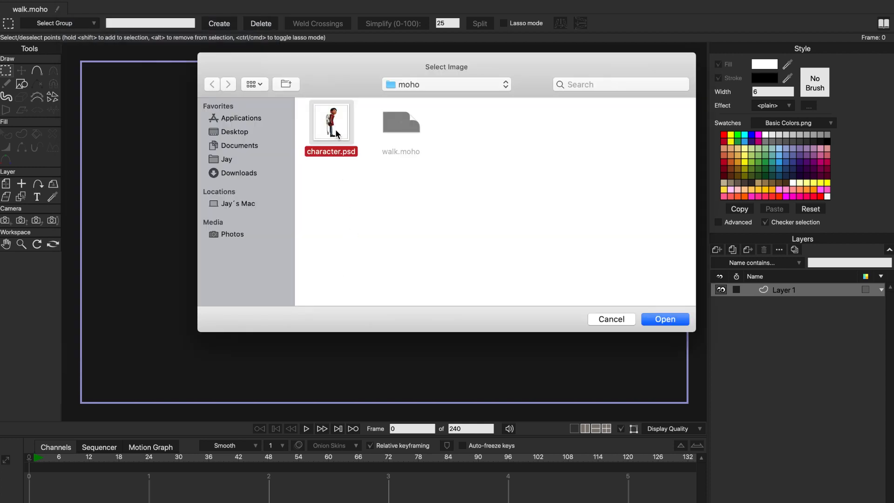
pyautogui.click(665, 320)
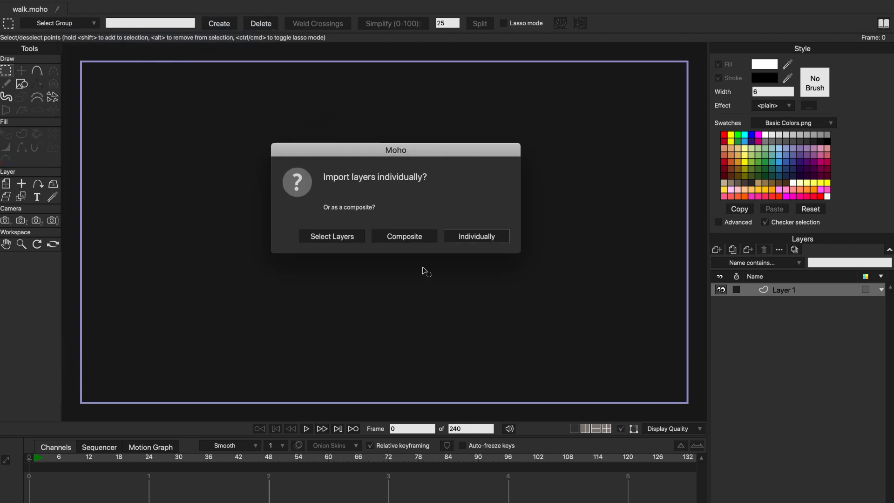
pyautogui.click(497, 238)
# Review the imported character.psd group and its Guitar, Body, R_leg and L_leg layers
pyautogui.click(807, 317)
pyautogui.click(804, 331)
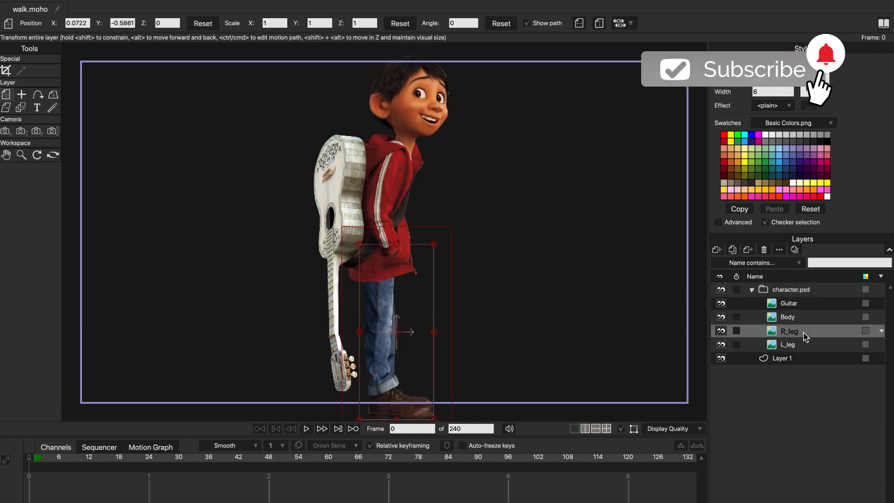
pyautogui.click(803, 345)
pyautogui.click(752, 289)
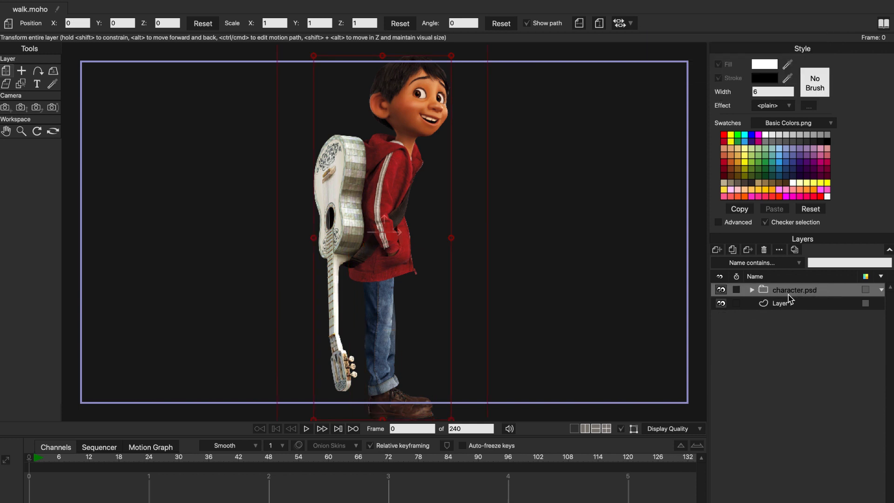
pyautogui.click(751, 290)
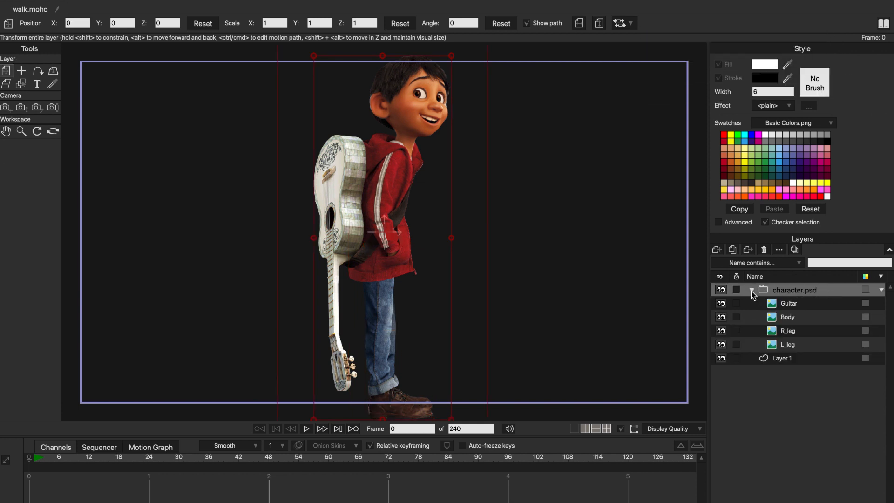
pyautogui.click(789, 304)
pyautogui.click(809, 319)
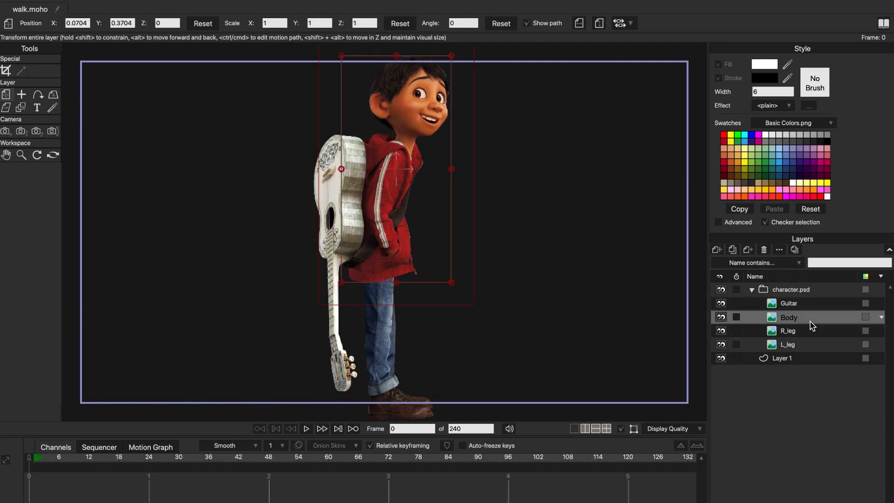
# Scale the whole character.psd group down to about 0.85 so it fits inside the project frame
pyautogui.click(783, 290)
pyautogui.moveTo(452, 63); pyautogui.dragTo(442, 85)
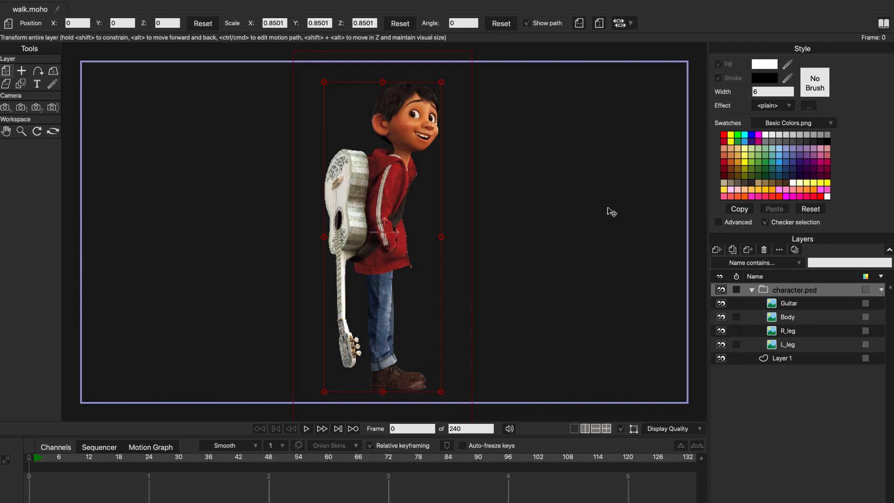
# Inspect the character's image quality up close, render a preview of frame 0, and close the render
pyautogui.scroll(6, 412, 253)
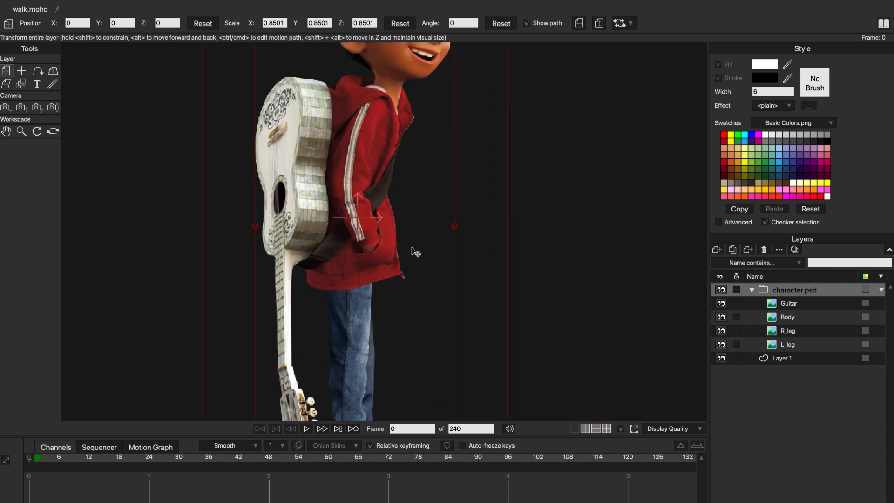
pyautogui.scroll(-6, 266, 306)
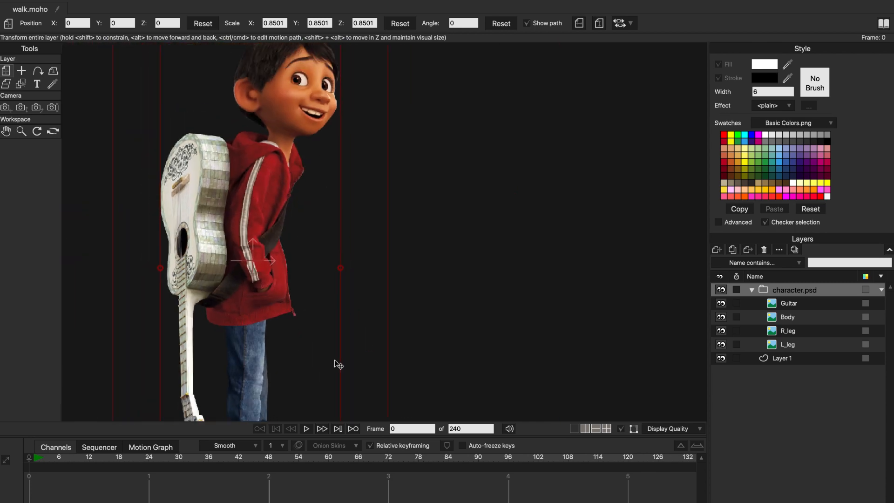
pyautogui.scroll(3, 359, 323)
pyautogui.click(74, 1)
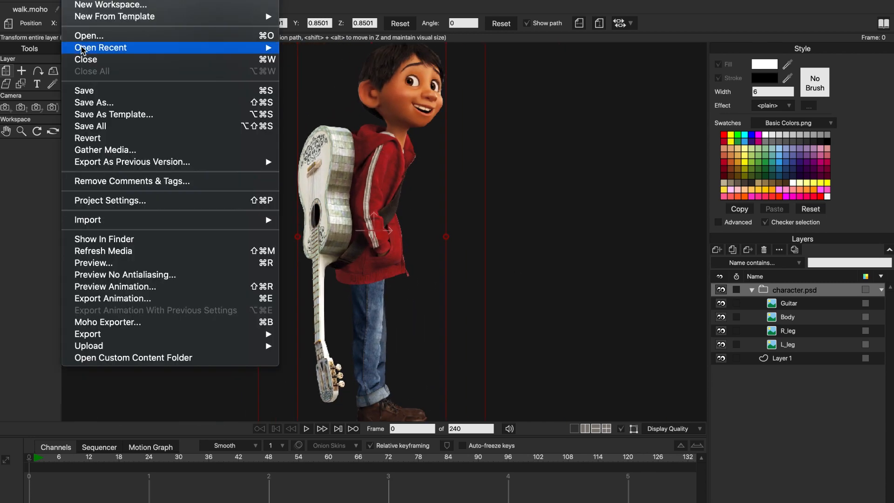
pyautogui.click(103, 263)
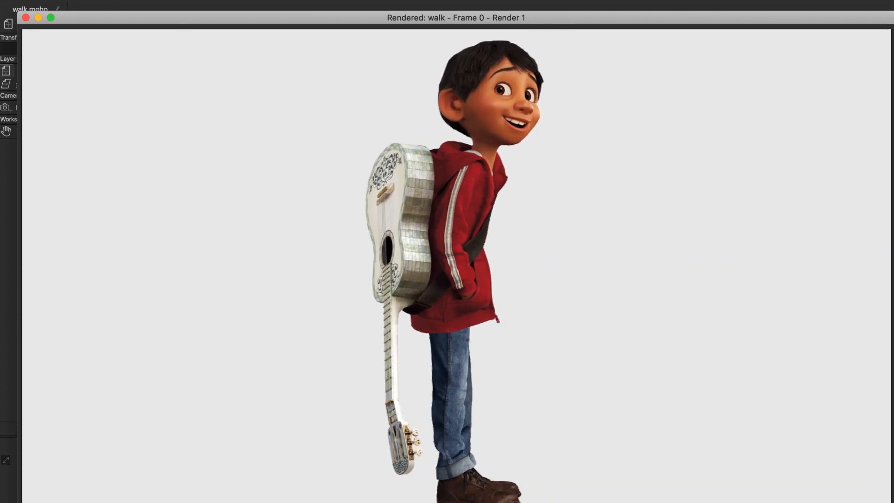
pyautogui.click(25, 17)
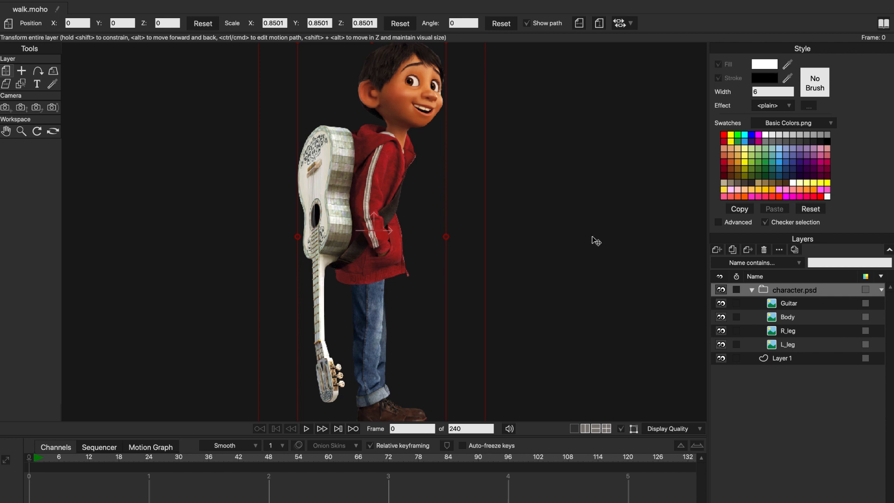
# Convert the character.psd group layer to a bone layer
pyautogui.click(752, 291)
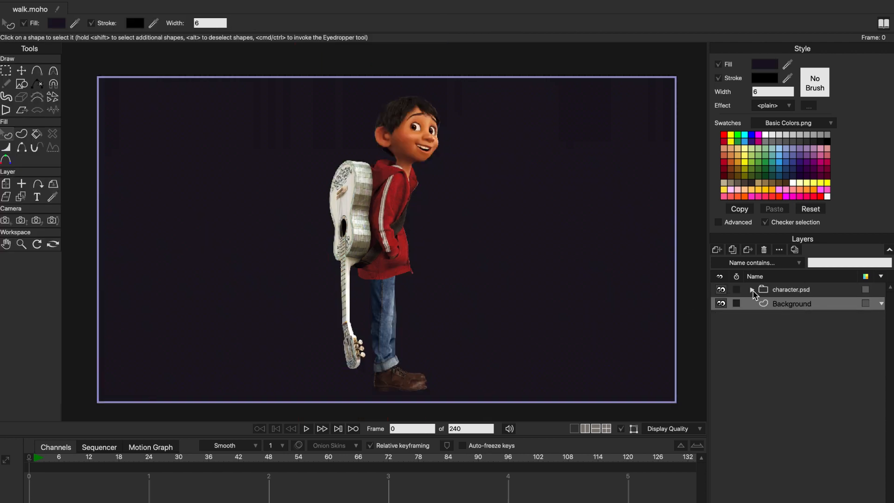
pyautogui.click(751, 290)
pyautogui.click(838, 291)
pyautogui.scroll(1, 436, 255)
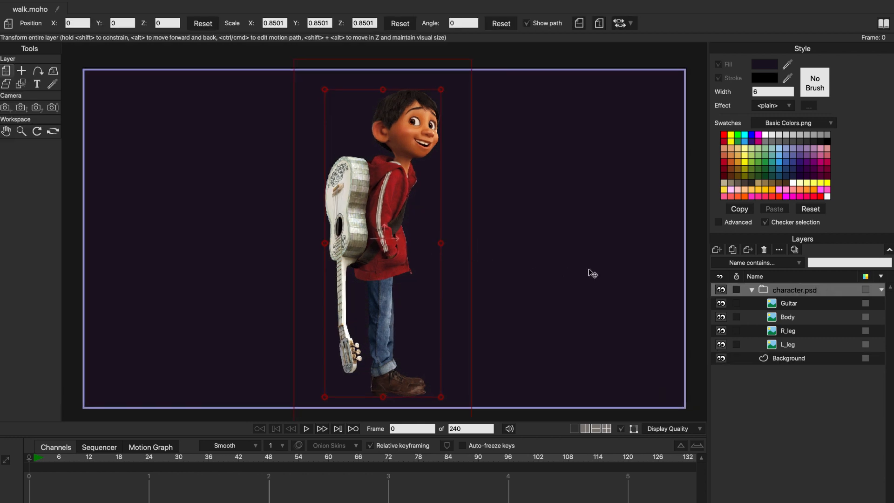
pyautogui.rightClick(812, 290)
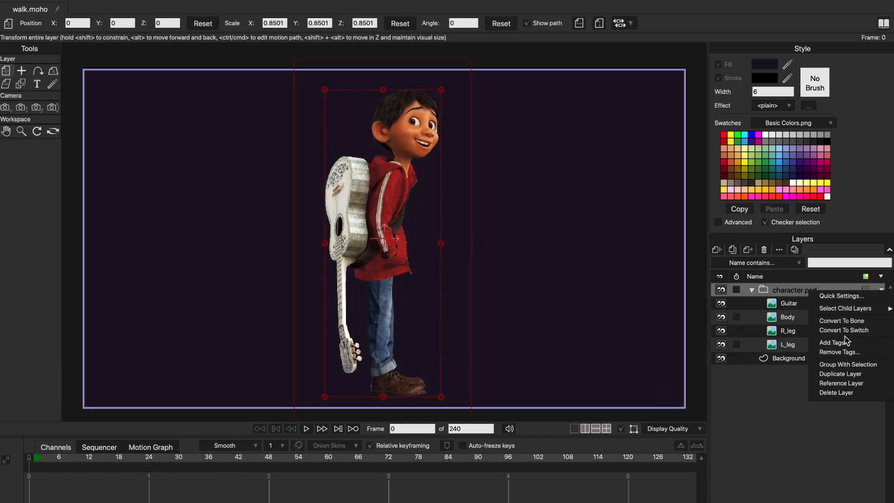
pyautogui.click(842, 321)
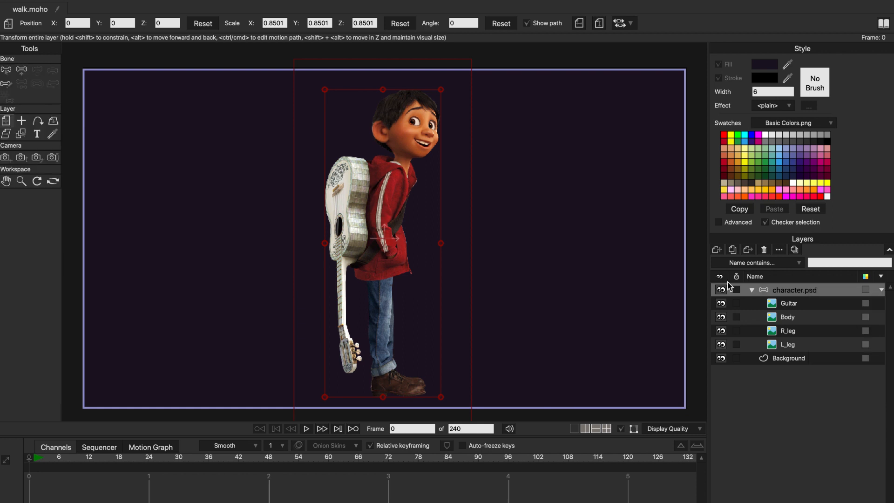
# Draw a chain of four bones from the hips up through the torso and neck to the top of the head
pyautogui.click(22, 71)
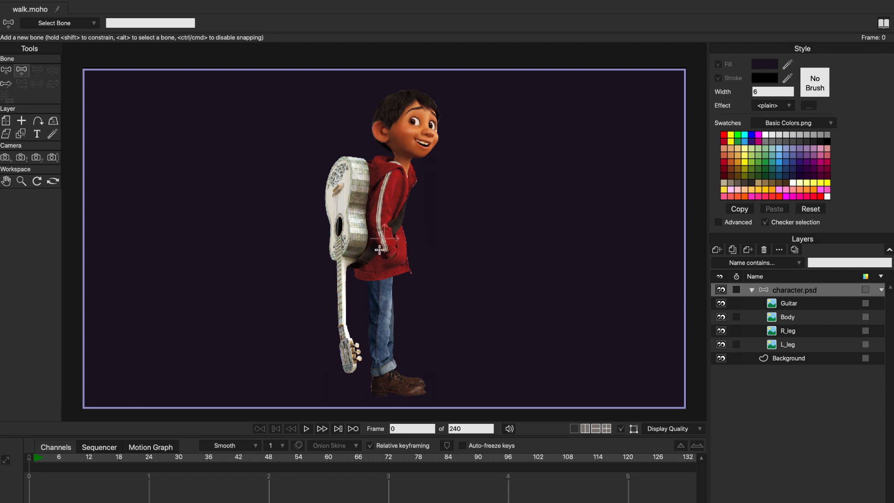
pyautogui.scroll(1, 379, 250)
pyautogui.moveTo(378, 254); pyautogui.dragTo(400, 154)
pyautogui.moveTo(400, 154); pyautogui.dragTo(422, 73)
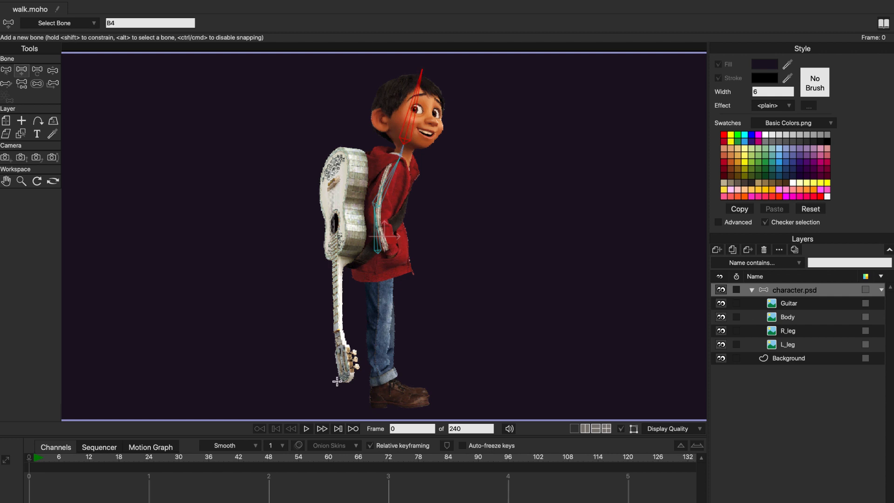
# Draw a thigh bone and a shin bone for the front leg, parented to the hip bone and running down to the ankle
pyautogui.click(6, 69)
pyautogui.click(379, 252)
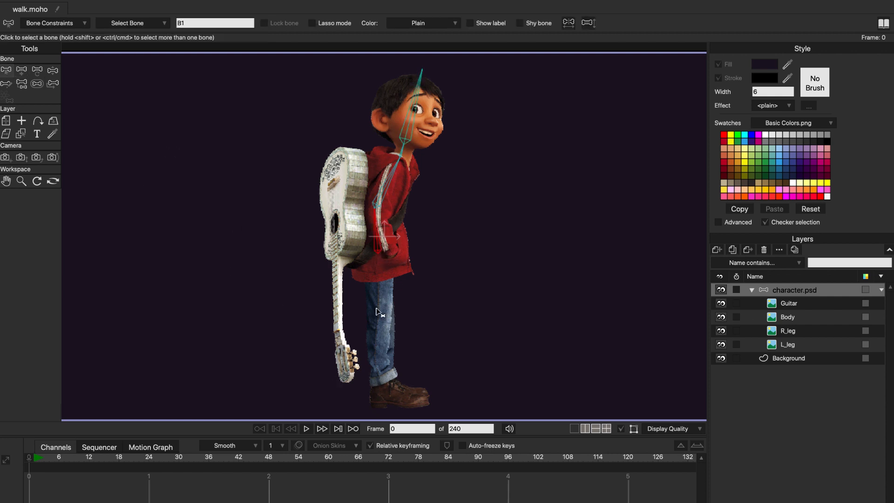
pyautogui.click(21, 70)
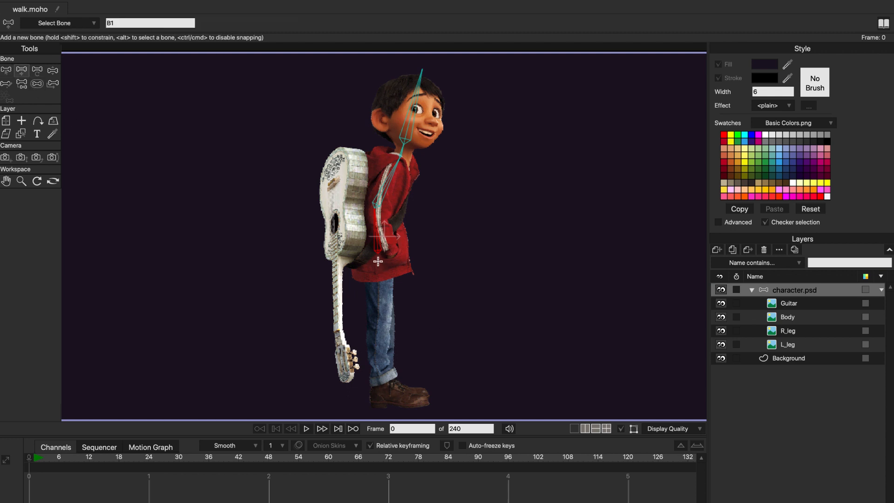
pyautogui.click(21, 83)
pyautogui.scroll(3, 413, 213)
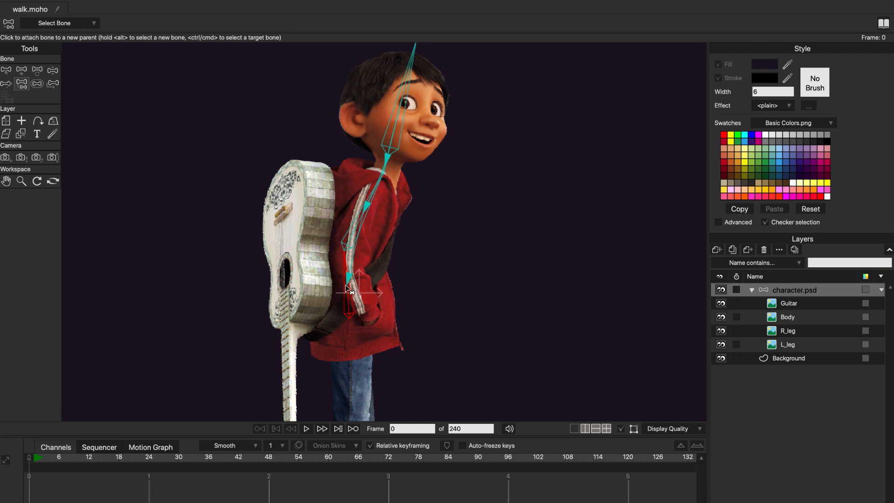
pyautogui.scroll(-5, 564, 242)
pyautogui.click(21, 70)
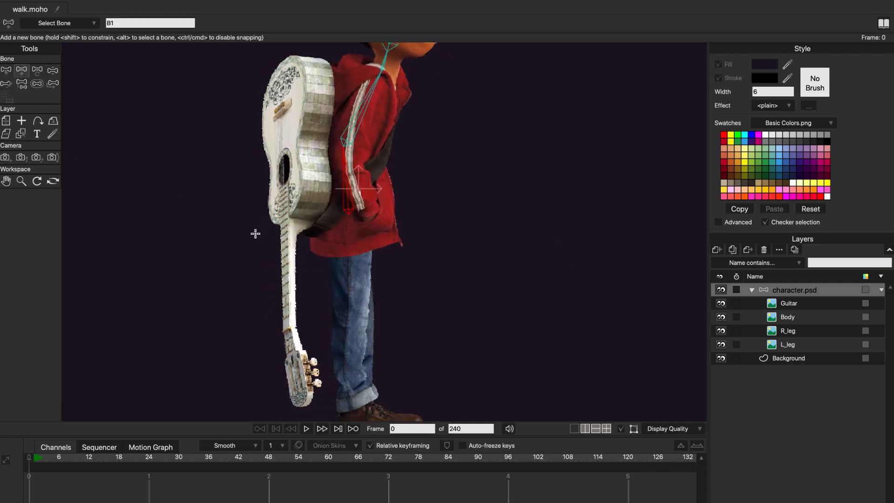
pyautogui.moveTo(347, 224); pyautogui.dragTo(353, 314)
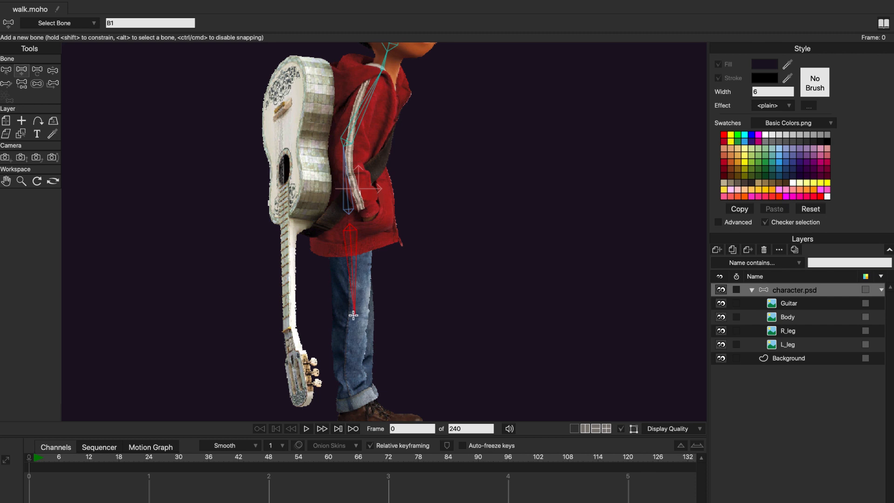
pyautogui.moveTo(355, 314); pyautogui.dragTo(354, 316)
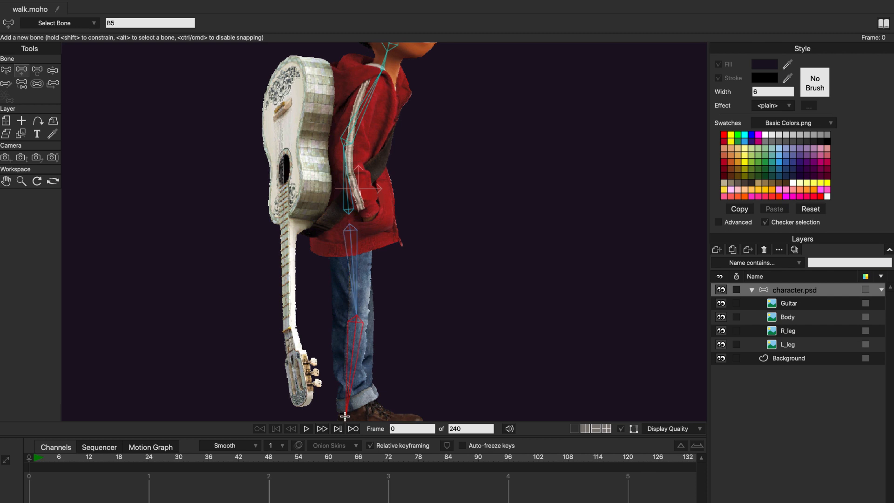
# Extend the front leg's chain with two foot bones from the heel through the ball of the foot to the toe tip
pyautogui.scroll(-4, 354, 325)
pyautogui.moveTo(357, 228); pyautogui.dragTo(389, 343)
pyautogui.moveTo(389, 343); pyautogui.dragTo(429, 344)
pyautogui.moveTo(361, 136); pyautogui.dragTo(365, 155)
pyautogui.press('super+z')
# With the hip bone selected and the R_leg layer hidden, draw a second chain of thigh, shin and two foot bones over L_leg
pyautogui.click(6, 70)
pyautogui.click(353, 119)
pyautogui.click(22, 70)
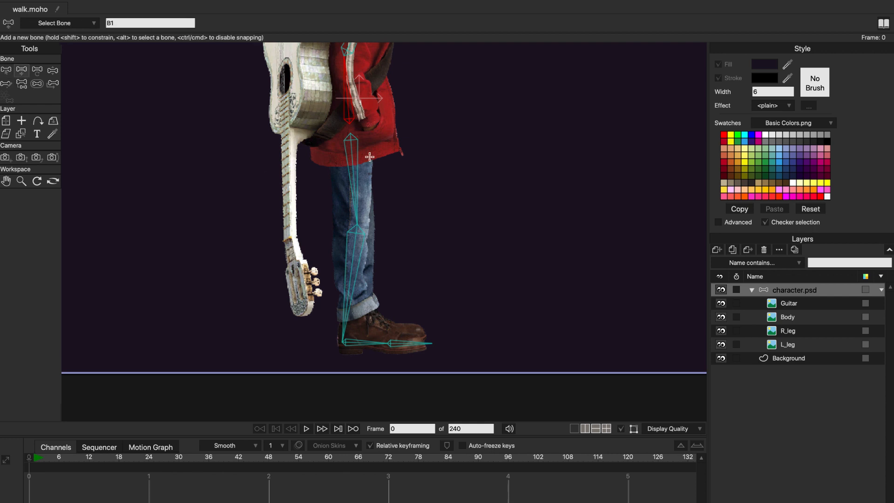
pyautogui.click(720, 330)
pyautogui.moveTo(350, 135)
pyautogui.mouseDown()
pyautogui.moveTo(359, 226)
pyautogui.moveTo(347, 345)
pyautogui.moveTo(389, 343)
pyautogui.mouseUp()
pyautogui.press('super+z')
pyautogui.press('super+z')
pyautogui.moveTo(363, 232); pyautogui.dragTo(347, 336)
pyautogui.moveTo(347, 336); pyautogui.dragTo(431, 335)
# Check the bones of both legs and make the R_leg layer visible again
pyautogui.click(7, 70)
pyautogui.scroll(1, 456, 231)
pyautogui.moveTo(456, 231); pyautogui.dragTo(478, 279)
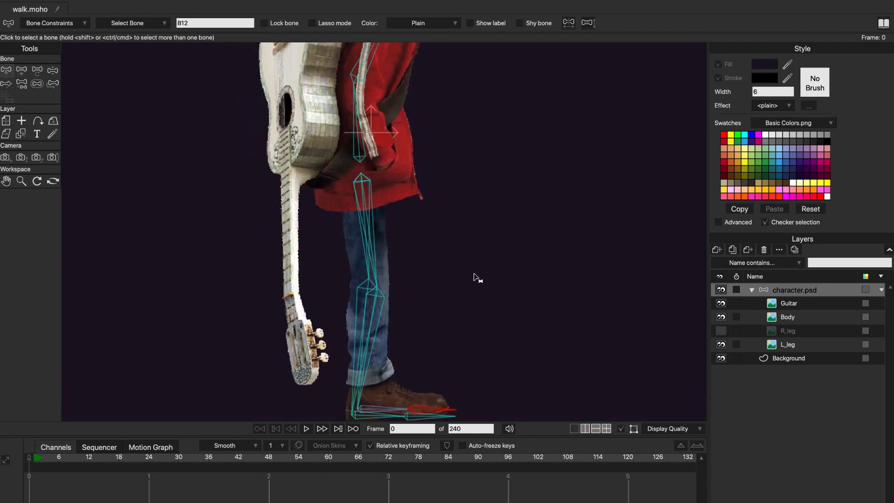
pyautogui.scroll(-3, 477, 276)
pyautogui.click(720, 330)
# Draw a bone down the guitar from its body into the neck, as a child of the hip bone
pyautogui.click(397, 242)
pyautogui.press('a')
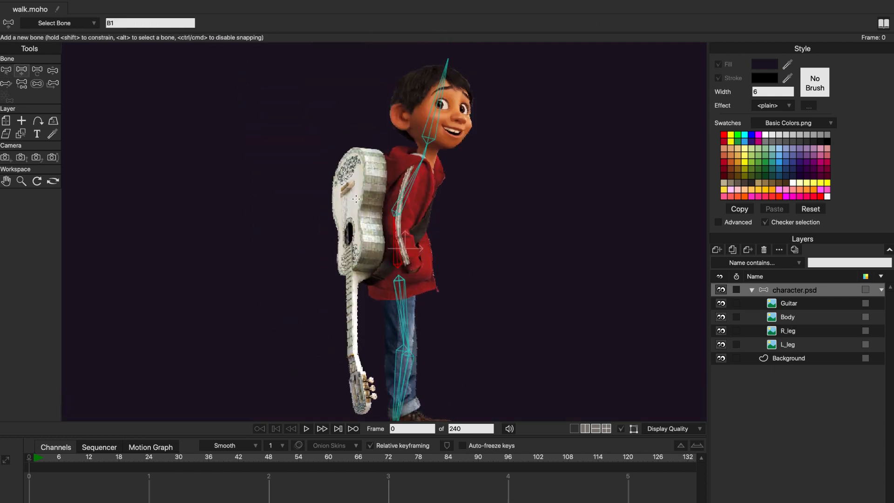
pyautogui.moveTo(356, 196); pyautogui.dragTo(354, 311)
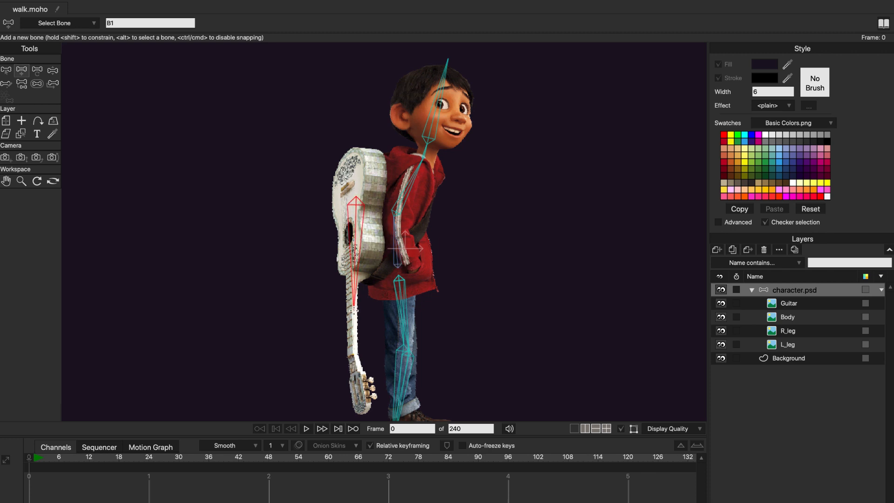
# Examine the parent links of the guitar bone and the hip bone with the Reparent Bone tool
pyautogui.click(6, 70)
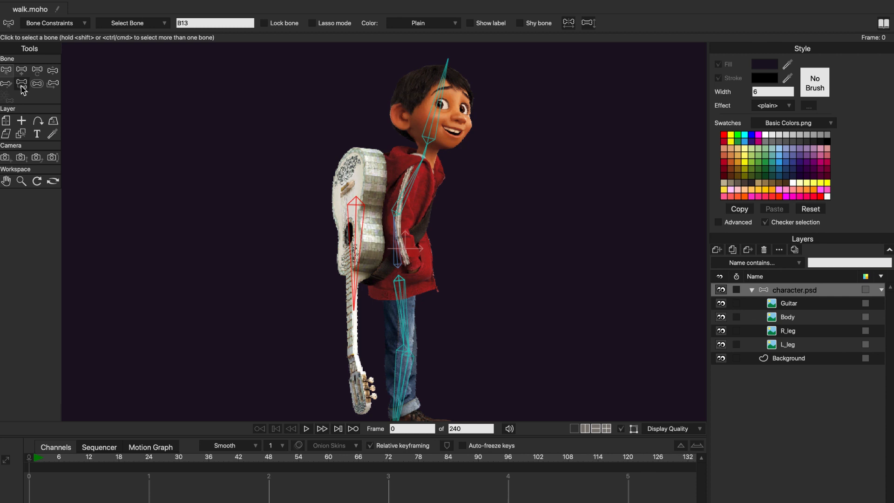
pyautogui.click(22, 85)
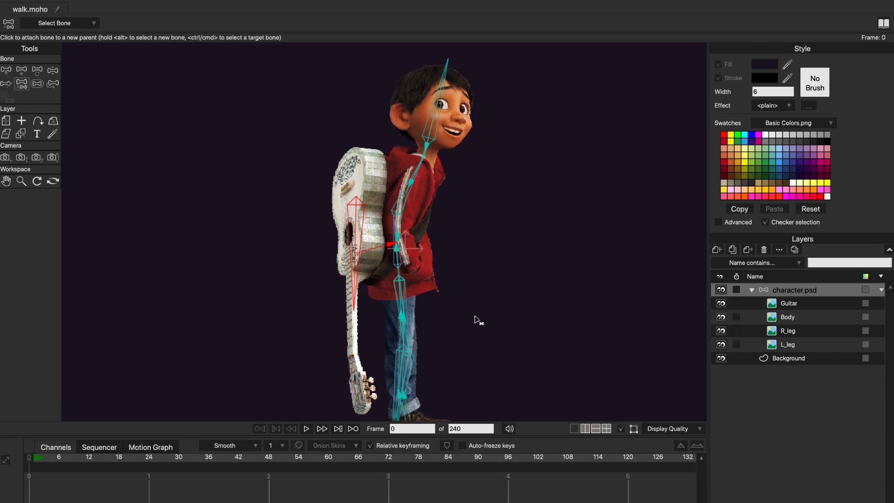
pyautogui.scroll(2, 470, 308)
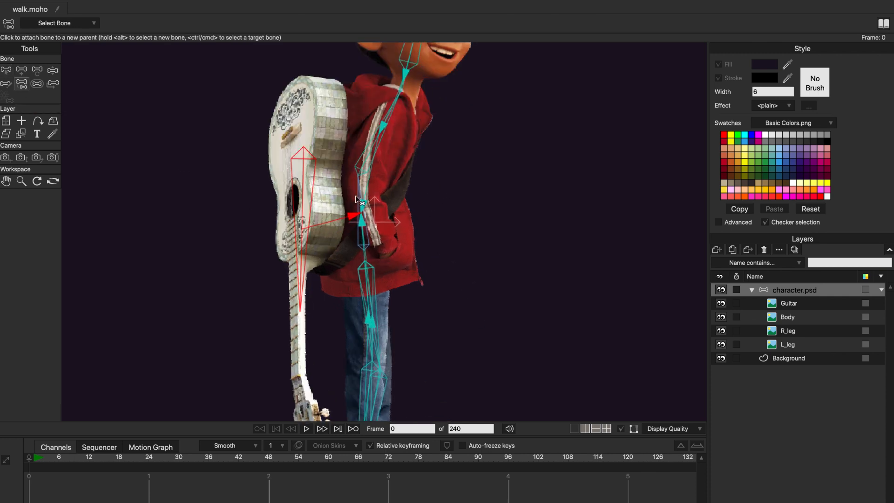
pyautogui.press('b')
pyautogui.click(364, 235)
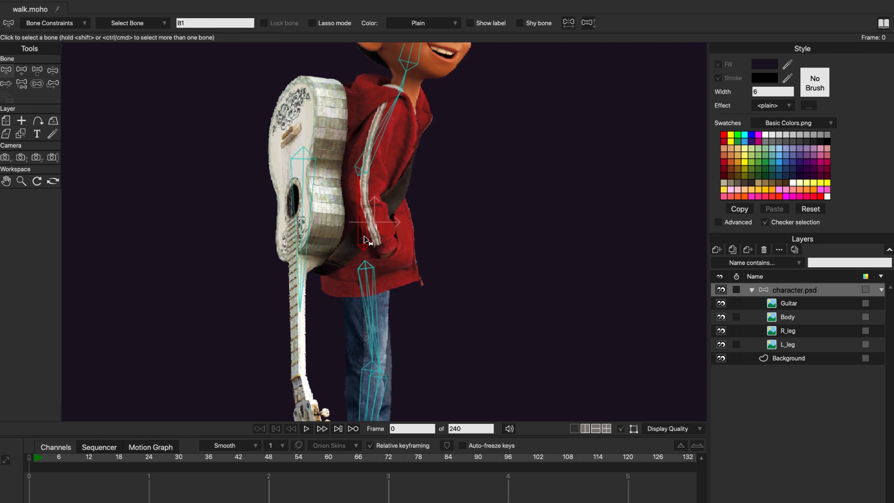
pyautogui.click(27, 84)
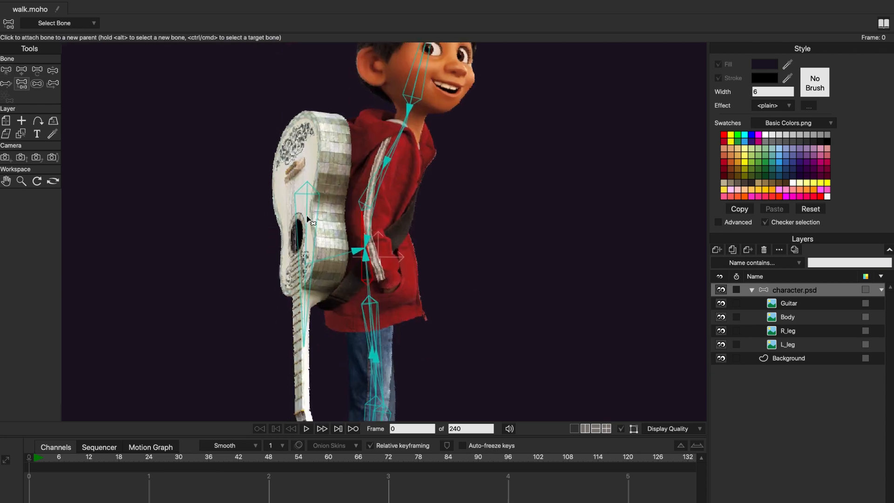
pyautogui.press('b')
pyautogui.click(303, 222)
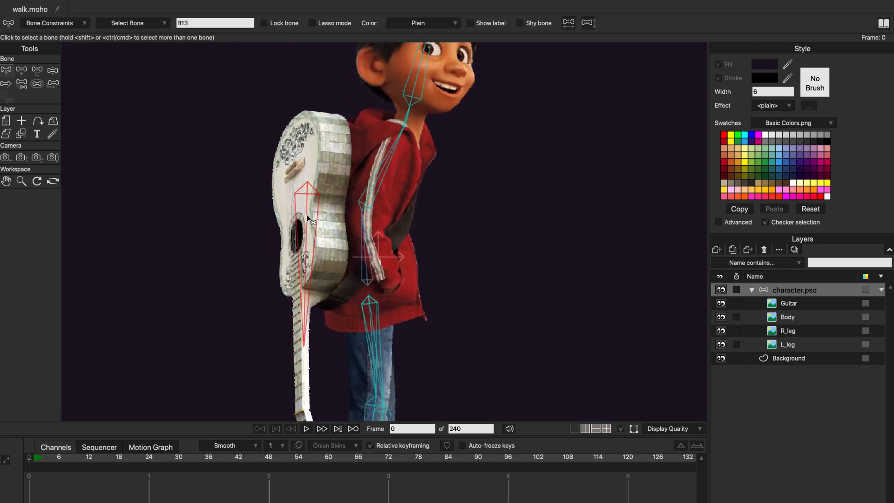
pyautogui.click(22, 84)
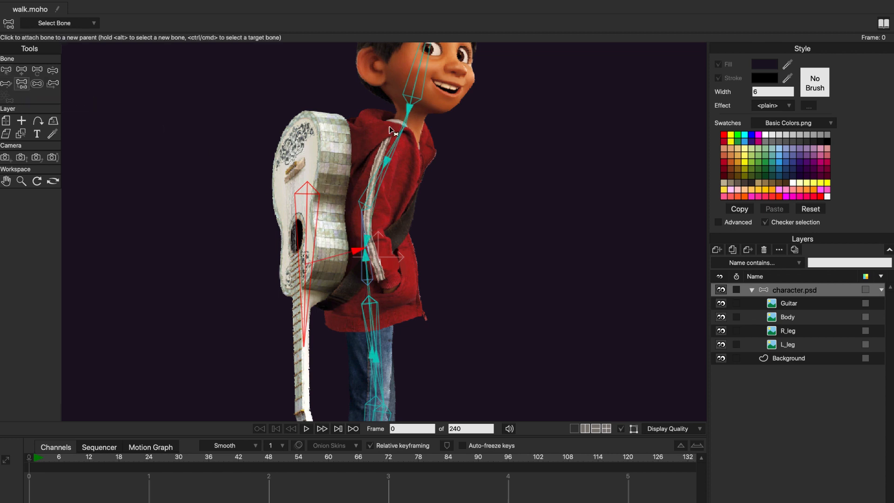
# Try parenting the guitar bone to the head, torso and leg bones, and attach it back to the hip bone
pyautogui.click(419, 76)
pyautogui.moveTo(510, 244); pyautogui.dragTo(515, 296)
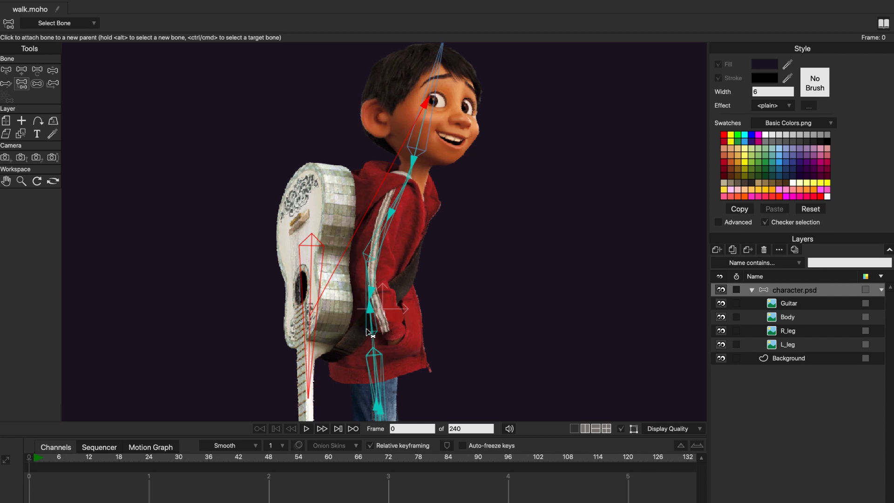
pyautogui.click(400, 191)
pyautogui.click(366, 281)
pyautogui.click(367, 368)
pyautogui.moveTo(448, 327); pyautogui.dragTo(444, 208)
pyautogui.click(375, 361)
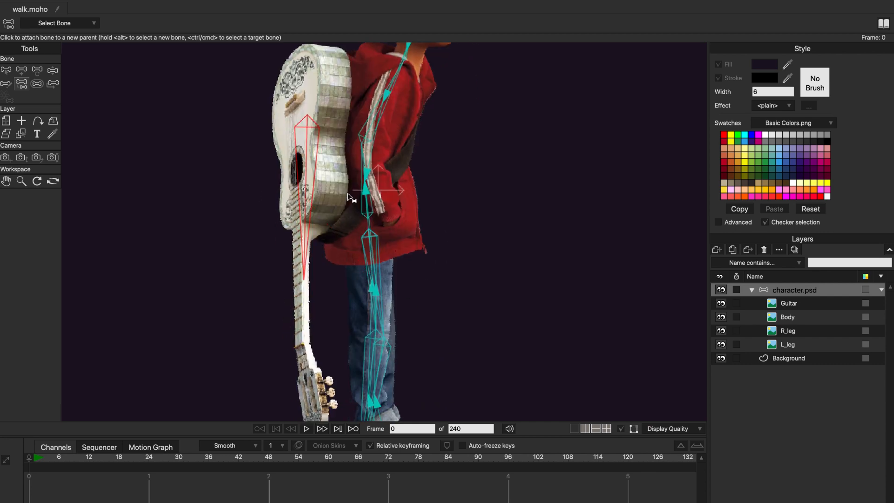
pyautogui.click(363, 213)
pyautogui.scroll(-5, 475, 295)
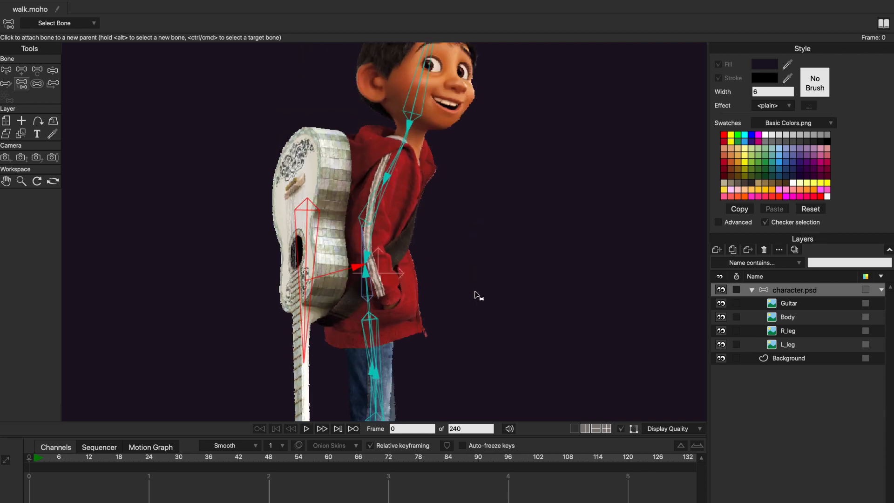
# Draw a short horizontal bone behind the guitar and reduce its bone strength until it has no area of influence
pyautogui.moveTo(541, 270); pyautogui.dragTo(545, 273)
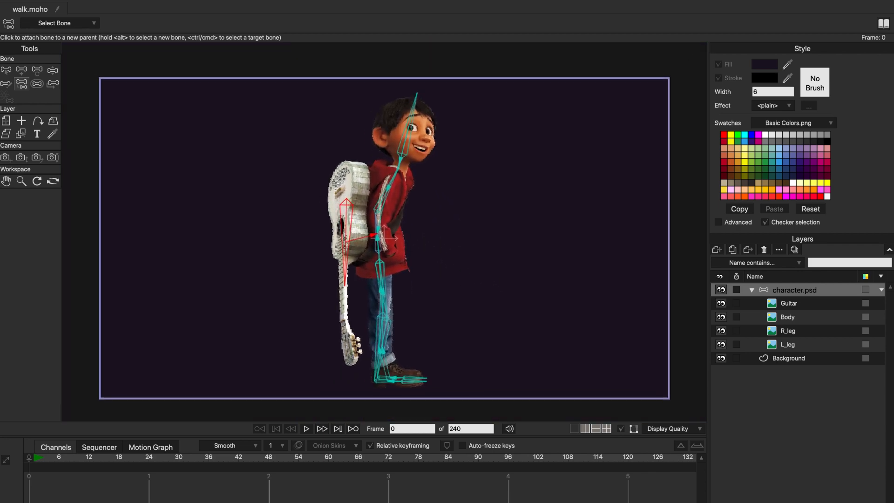
pyautogui.scroll(1, 474, 235)
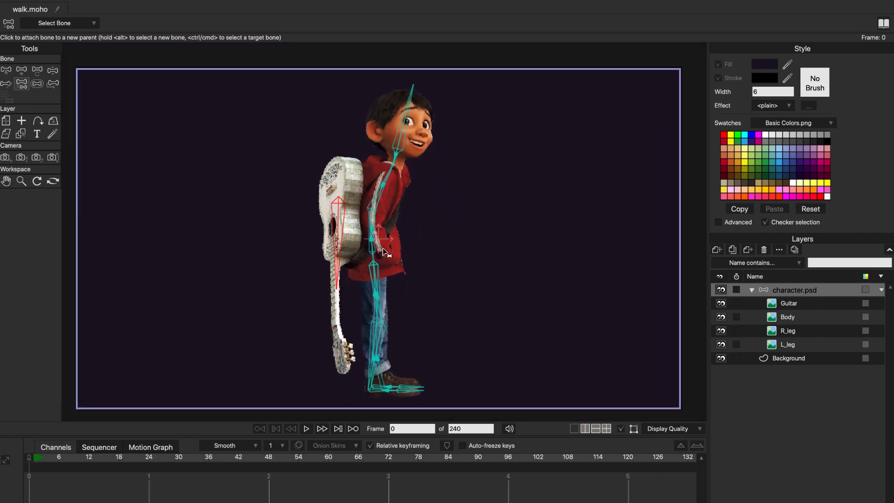
pyautogui.press('a')
pyautogui.moveTo(306, 225); pyautogui.dragTo(265, 225)
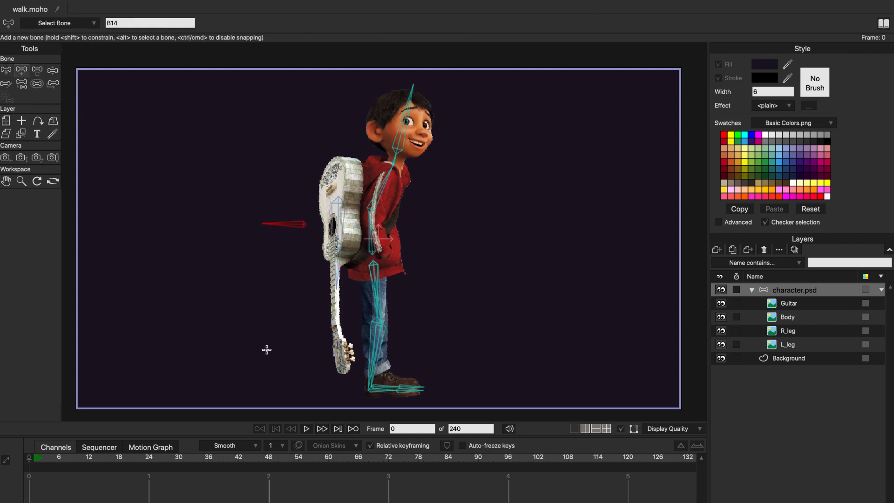
pyautogui.click(37, 84)
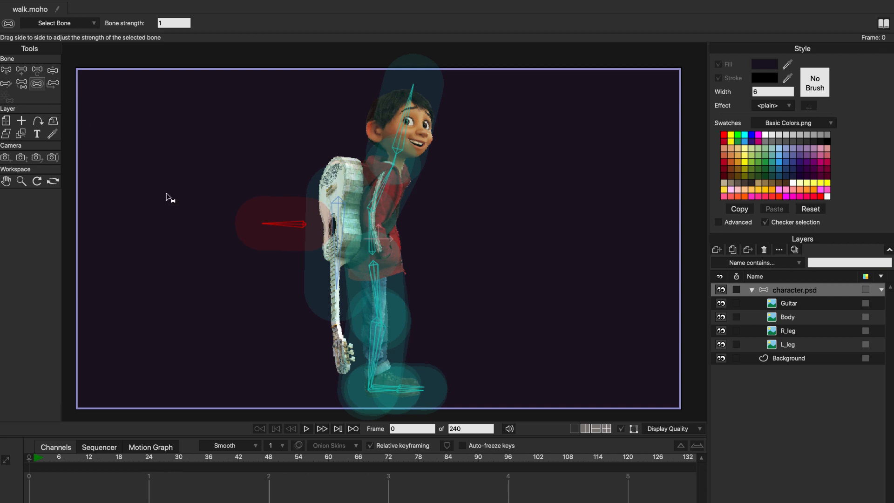
pyautogui.moveTo(282, 228); pyautogui.dragTo(231, 227)
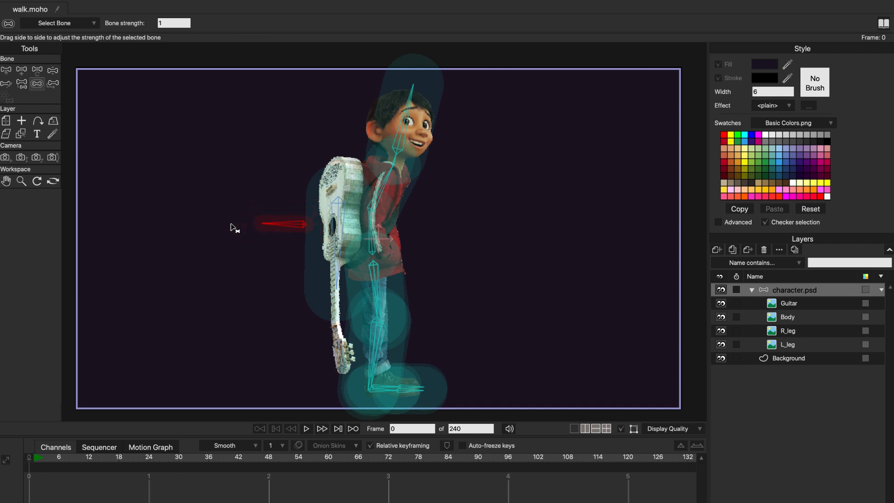
# Select all the bones on the character and guitar and reduce their bone strength to about 0.49
pyautogui.click(7, 70)
pyautogui.moveTo(466, 115); pyautogui.dragTo(328, 404)
pyautogui.click(37, 83)
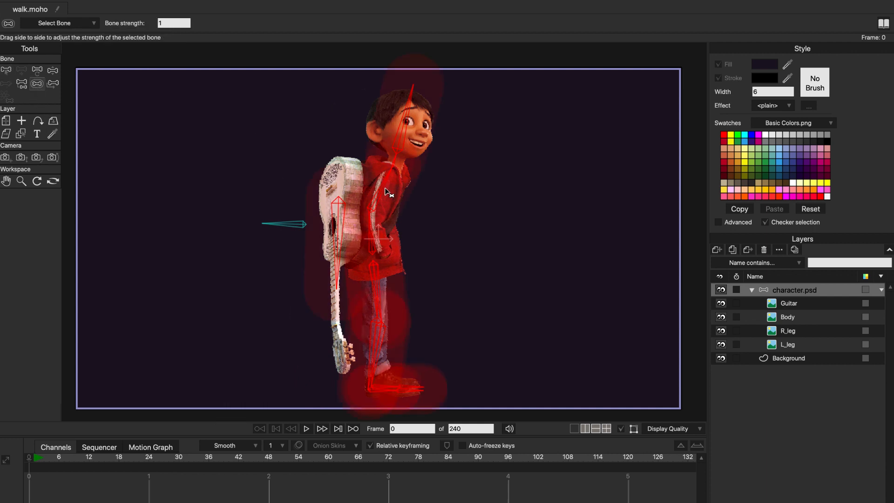
pyautogui.moveTo(382, 186); pyautogui.dragTo(374, 186)
pyautogui.moveTo(362, 188); pyautogui.dragTo(350, 188)
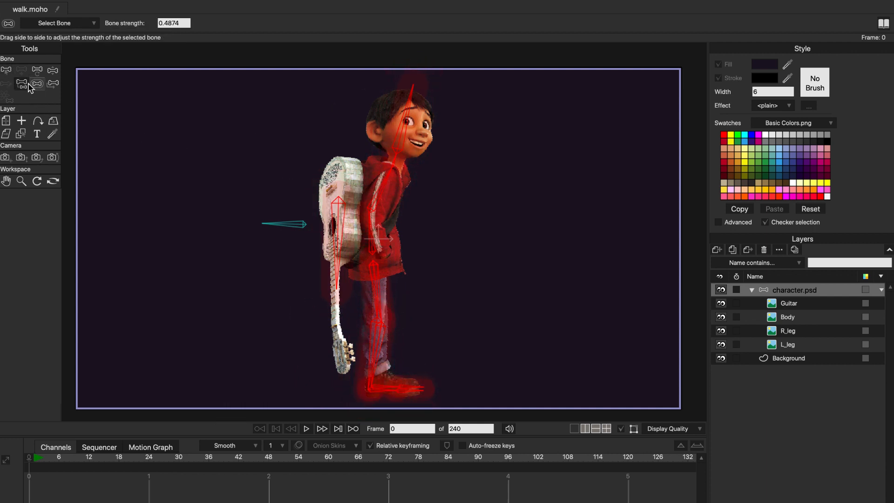
# Parent the hip bone to the horizontal control bone behind the guitar
pyautogui.click(8, 72)
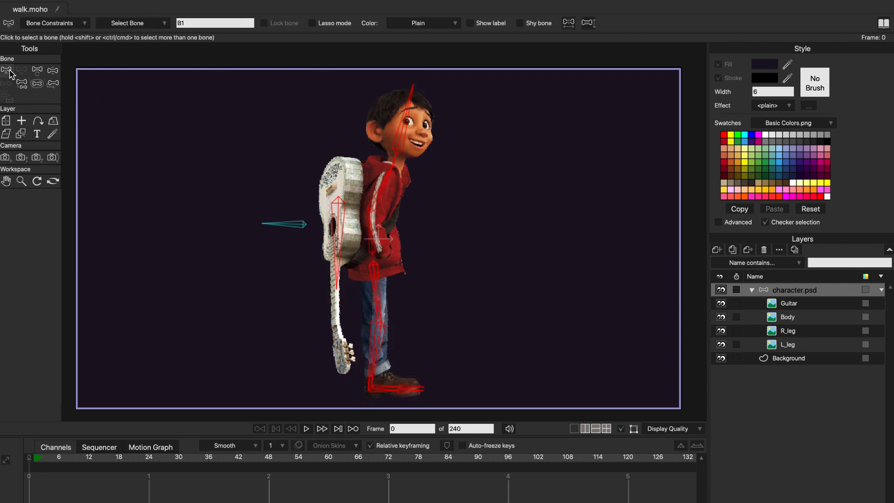
pyautogui.click(267, 223)
pyautogui.scroll(1, 260, 224)
pyautogui.click(383, 238)
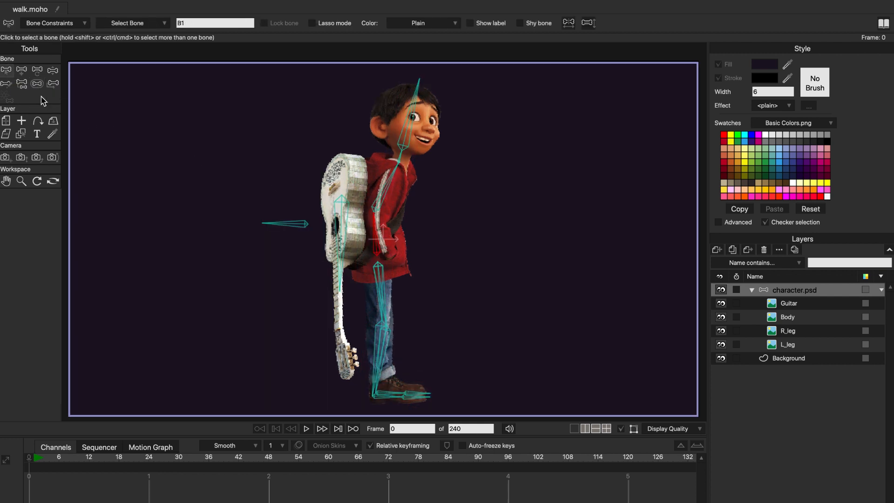
pyautogui.click(21, 83)
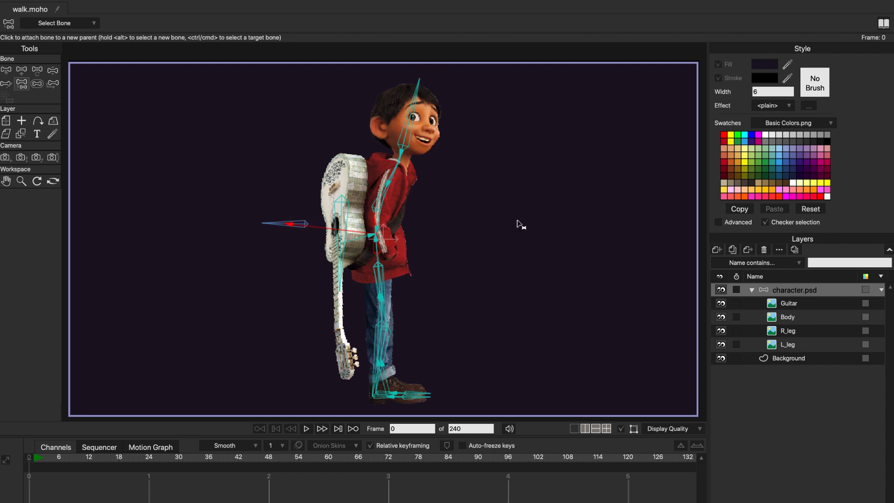
# Test the rig by manipulating the control bone behind the guitar and the bones near the hips
pyautogui.click(6, 70)
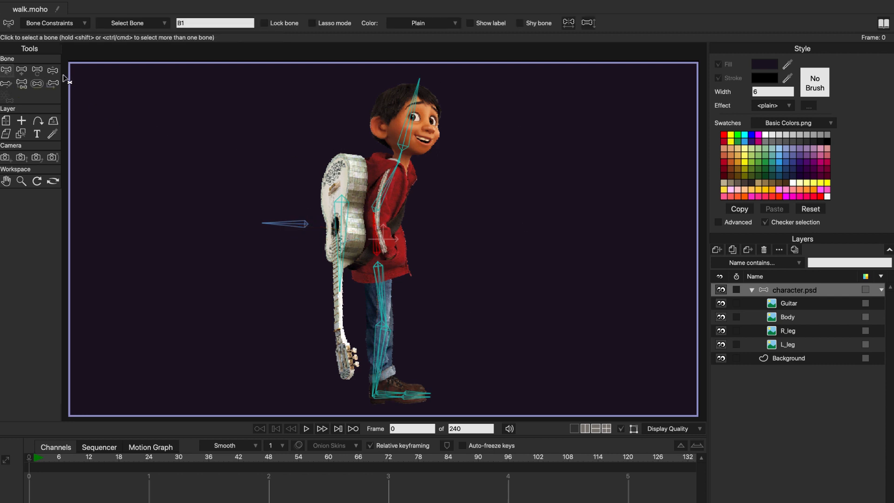
pyautogui.click(53, 70)
pyautogui.moveTo(296, 225)
pyautogui.mouseDown()
pyautogui.moveTo(295, 217)
pyautogui.moveTo(319, 237)
pyautogui.moveTo(303, 250)
pyautogui.moveTo(295, 230)
pyautogui.mouseUp()
pyautogui.moveTo(357, 275); pyautogui.dragTo(366, 269)
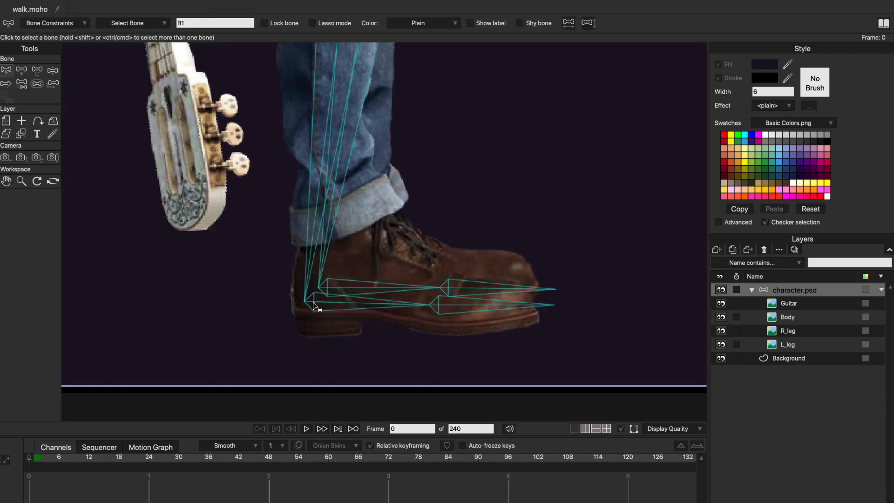
# Draw two short horizontal bones extending backwards from the right and left ankles, behind the heels
pyautogui.press('a')
pyautogui.moveTo(304, 302); pyautogui.dragTo(201, 309)
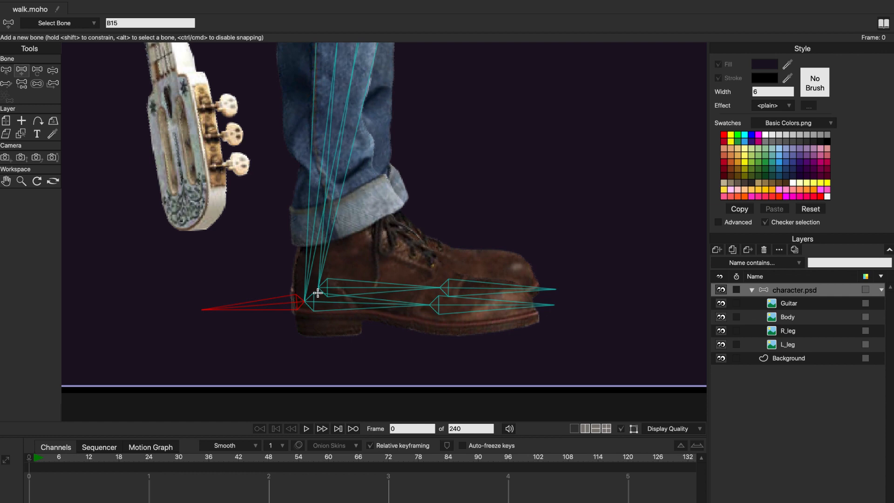
pyautogui.moveTo(318, 289); pyautogui.dragTo(245, 292)
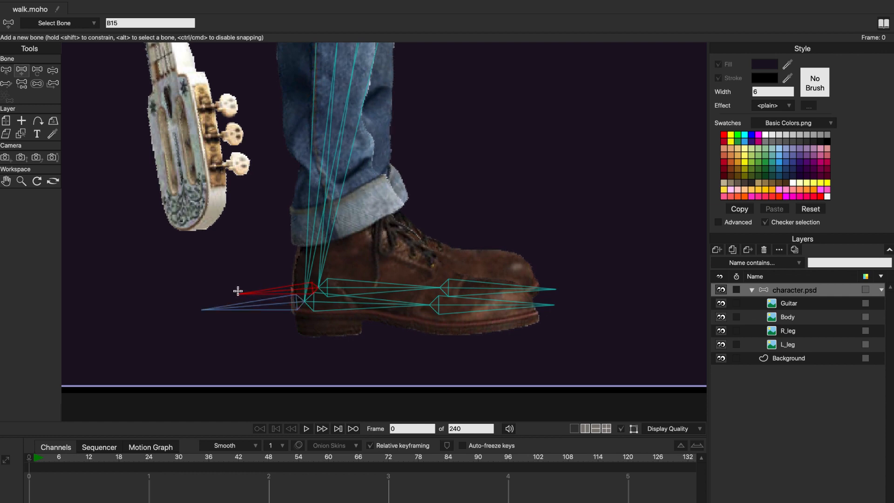
# Reduce the bone strength of both heel bones to 0 and detach them from their parent bones
pyautogui.click(37, 84)
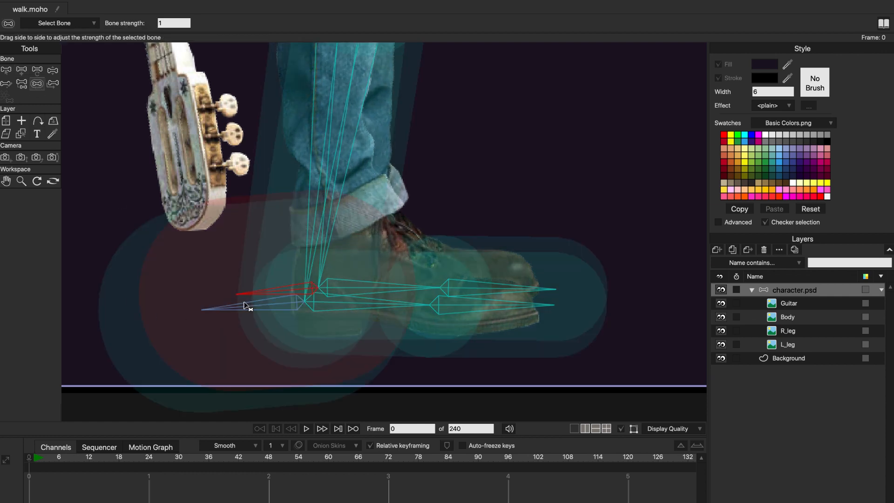
pyautogui.moveTo(229, 309); pyautogui.dragTo(163, 311)
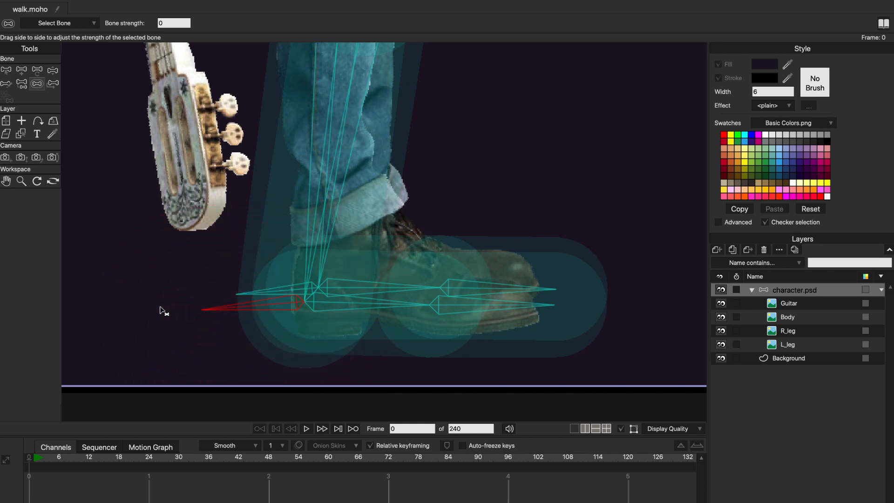
pyautogui.click(22, 85)
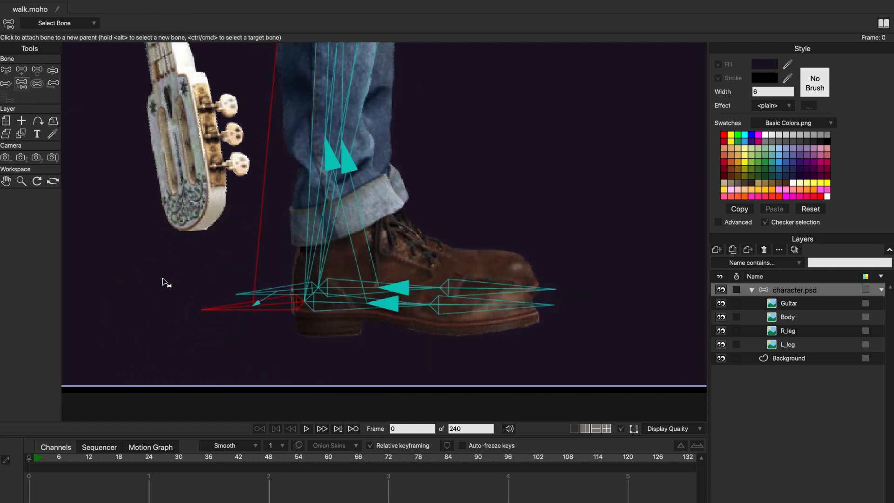
pyautogui.keyDown('alt'); pyautogui.click(273, 301); pyautogui.keyUp('alt')
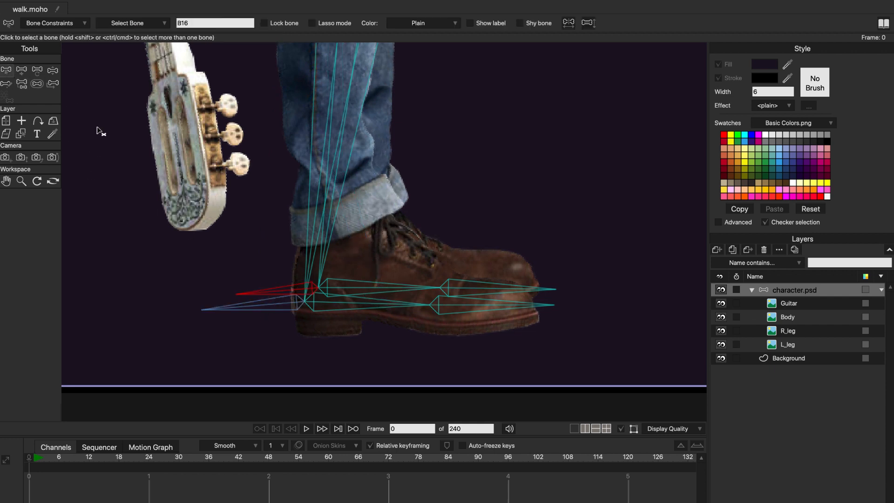
# Rename the lower heel bone "Right Leg"
pyautogui.click(6, 70)
pyautogui.scroll(2, 195, 352)
pyautogui.click(205, 359)
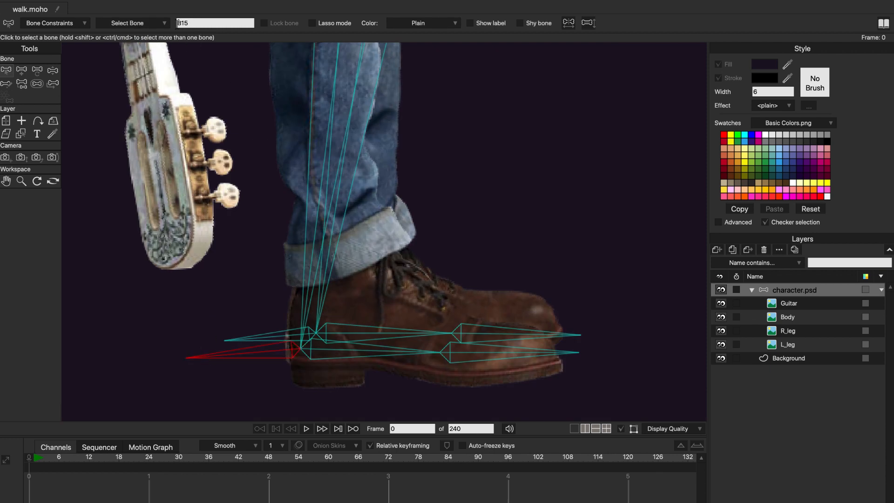
pyautogui.doubleClick(190, 21)
pyautogui.write('Right Leg')
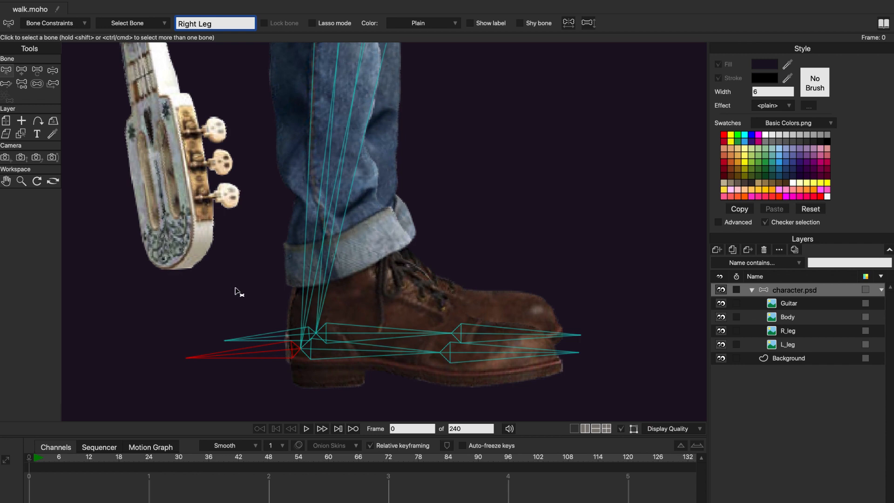
pyautogui.click(236, 290)
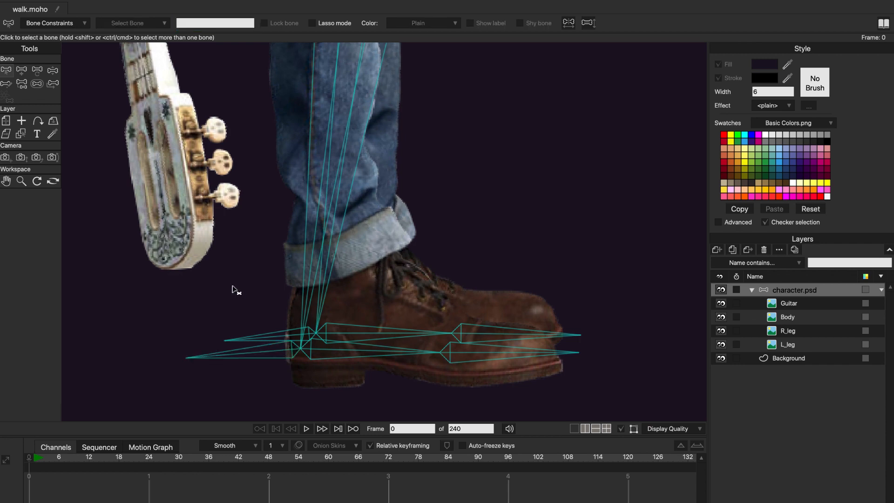
# Rename the upper heel bone "Left leg" and check the names of both heel bones
pyautogui.click(253, 344)
pyautogui.write('Left leg')
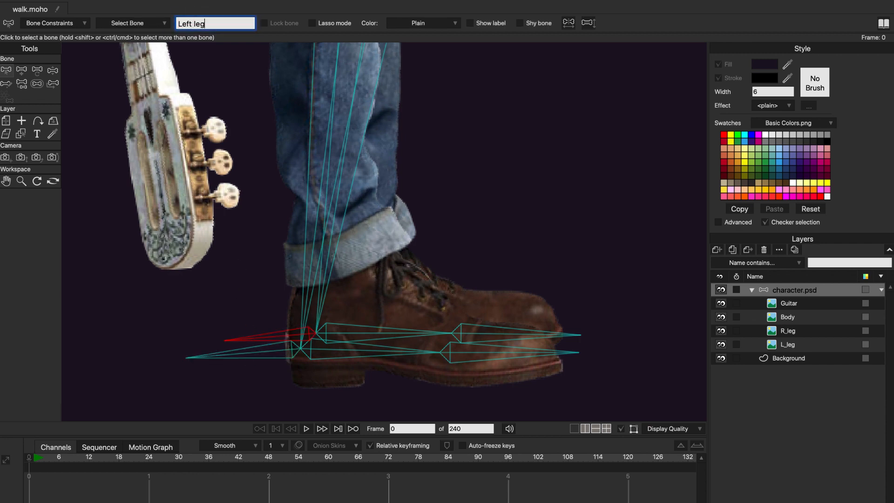
pyautogui.click(251, 272)
pyautogui.click(242, 357)
pyautogui.click(258, 338)
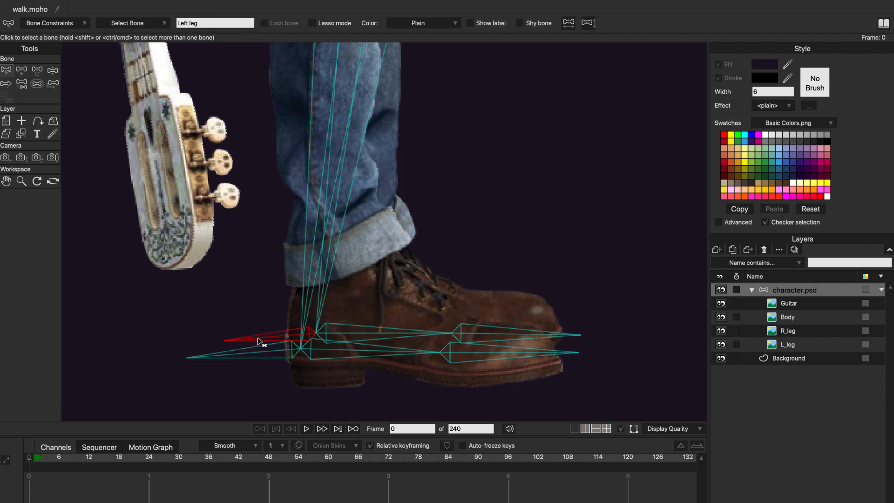
pyautogui.click(240, 353)
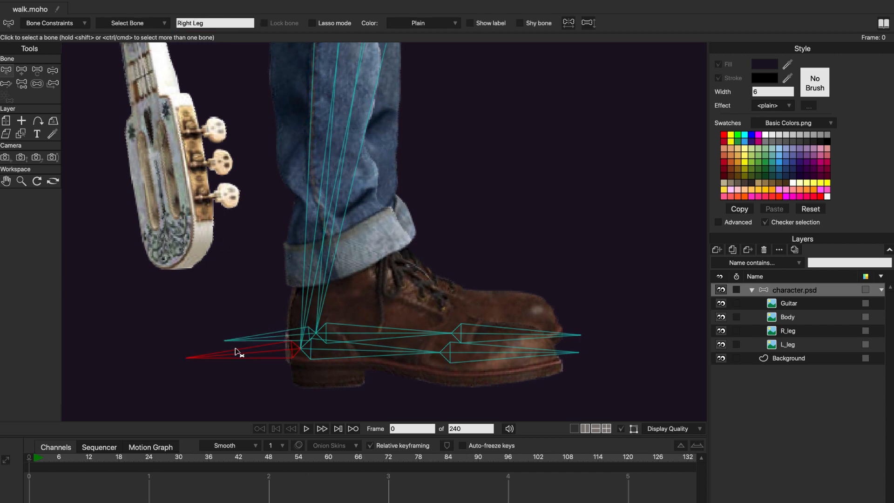
# Set the Right Leg bone as the constraint target of the right shin bone B6
pyautogui.click(305, 247)
pyautogui.scroll(-5, 296, 232)
pyautogui.scroll(3, 307, 221)
pyautogui.moveTo(311, 219); pyautogui.dragTo(336, 284)
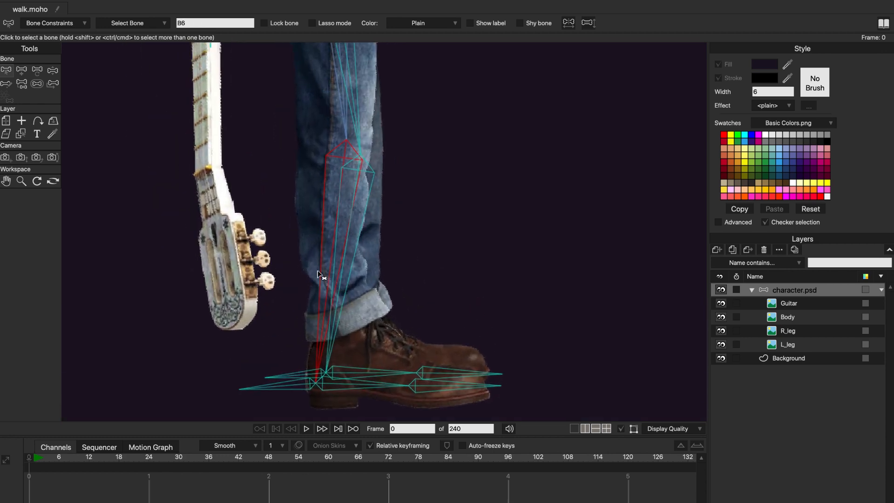
pyautogui.click(84, 24)
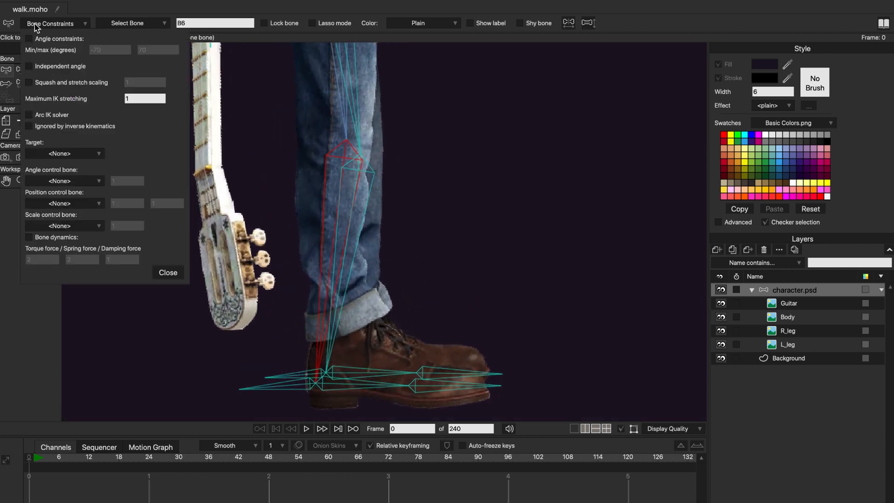
pyautogui.click(67, 154)
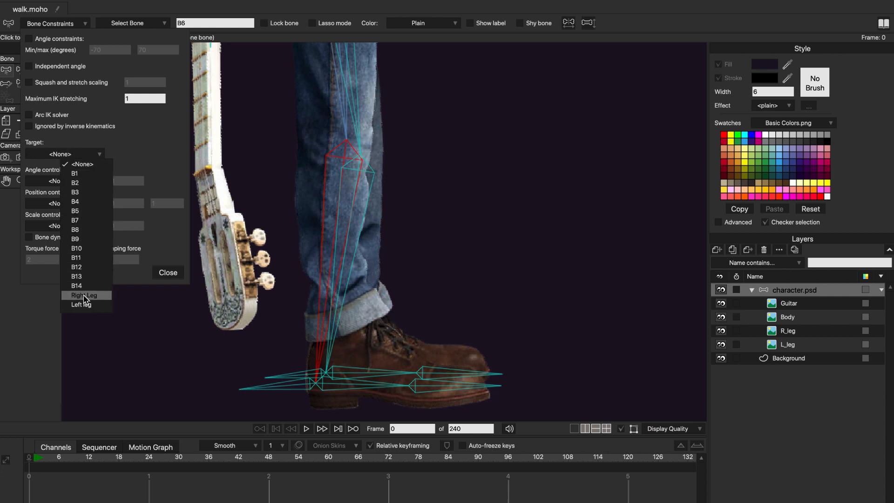
pyautogui.click(97, 297)
pyautogui.scroll(5, 311, 368)
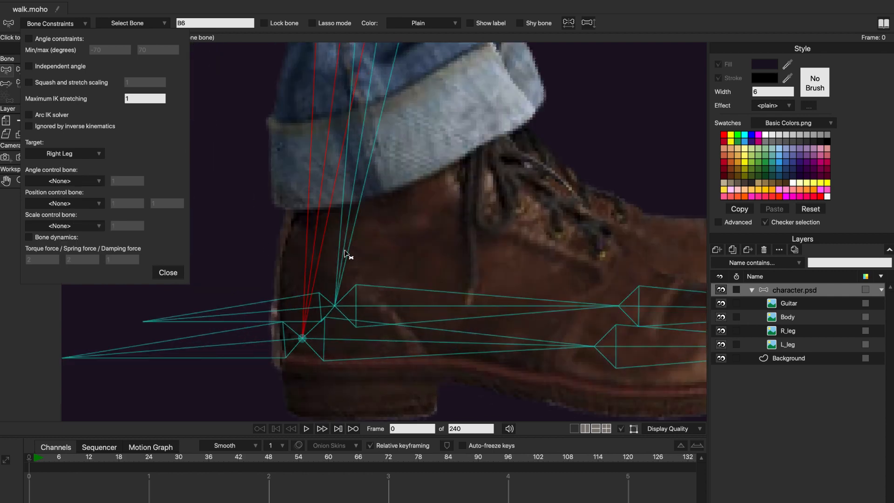
# Set the Left leg bone as the constraint target of the left shin bone B10
pyautogui.scroll(-2, 358, 228)
pyautogui.click(364, 157)
pyautogui.moveTo(387, 163); pyautogui.dragTo(391, 323)
pyautogui.scroll(-2, 391, 323)
pyautogui.moveTo(343, 391); pyautogui.dragTo(365, 286)
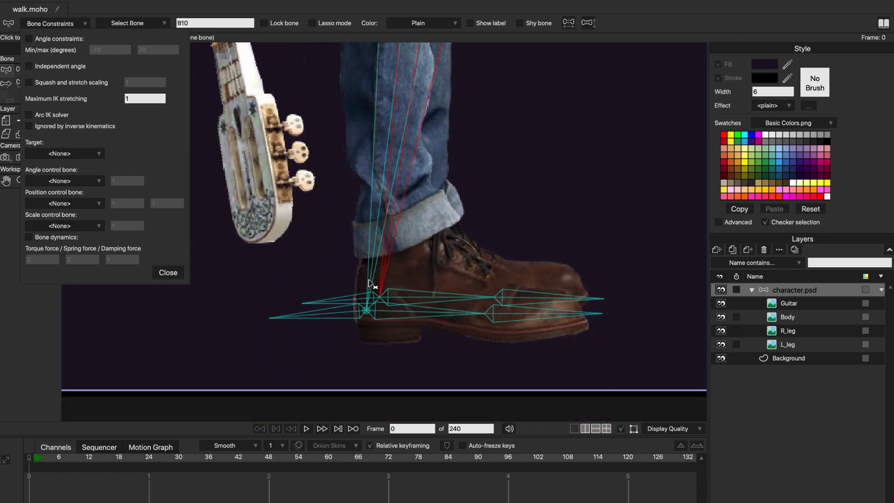
pyautogui.scroll(3, 372, 279)
pyautogui.click(73, 27)
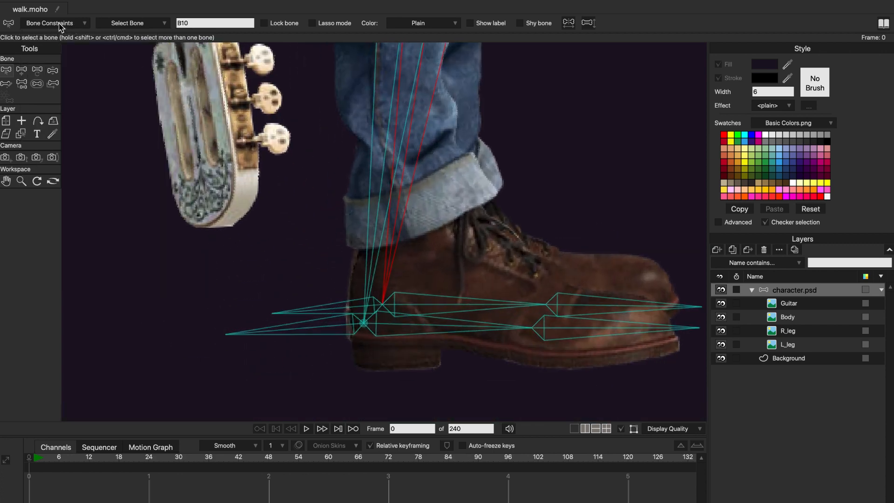
pyautogui.click(59, 26)
pyautogui.click(67, 155)
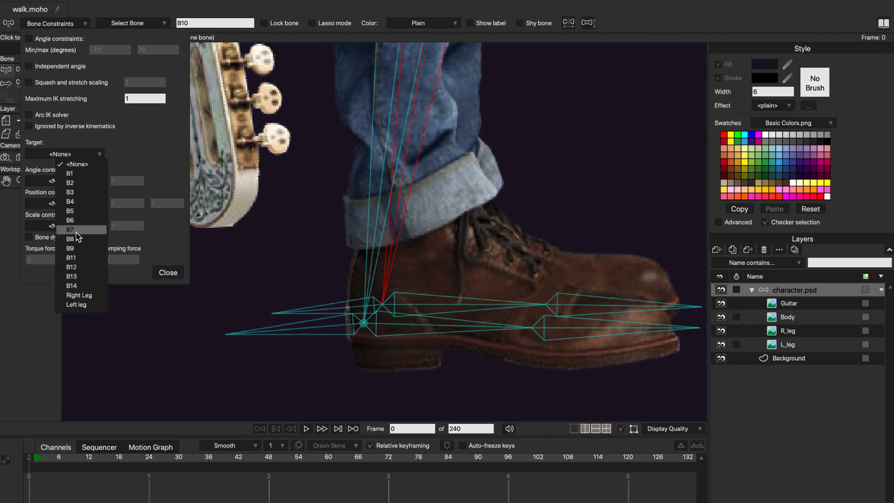
pyautogui.click(75, 305)
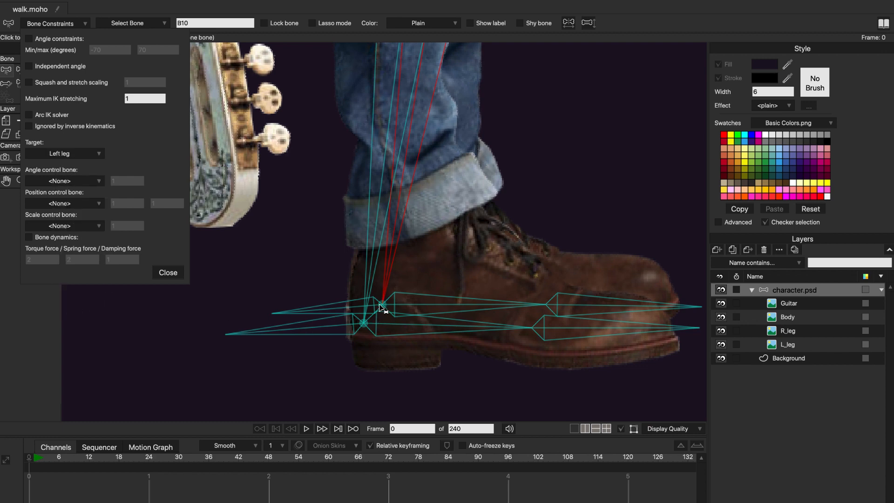
pyautogui.click(168, 272)
# Test the leg targets by lowering the control bone behind the guitar, and undo the test pose
pyautogui.scroll(-5, 342, 242)
pyautogui.moveTo(401, 150); pyautogui.dragTo(401, 253)
pyautogui.click(50, 74)
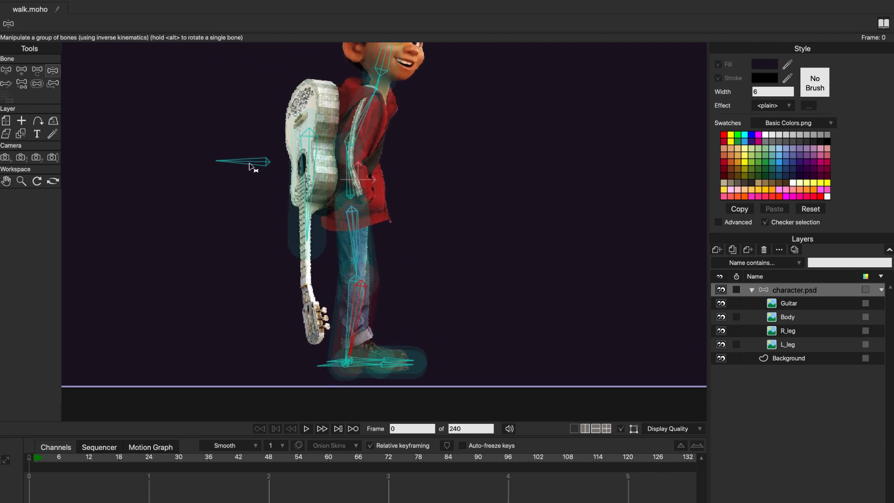
pyautogui.moveTo(252, 165); pyautogui.dragTo(256, 176)
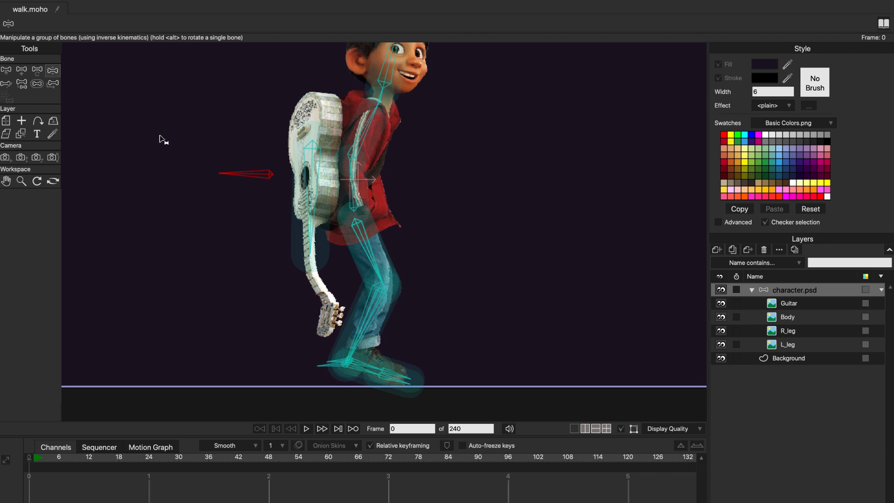
pyautogui.hotkey('ctrl', 'z')
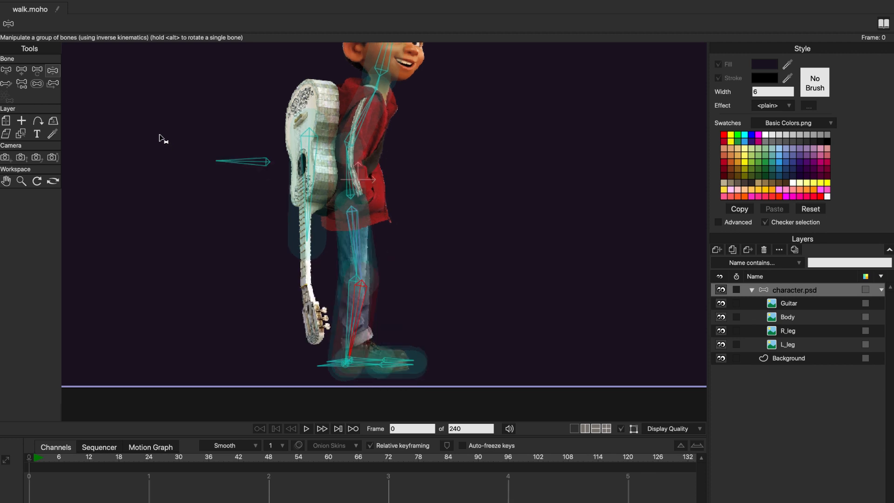
pyautogui.click(38, 84)
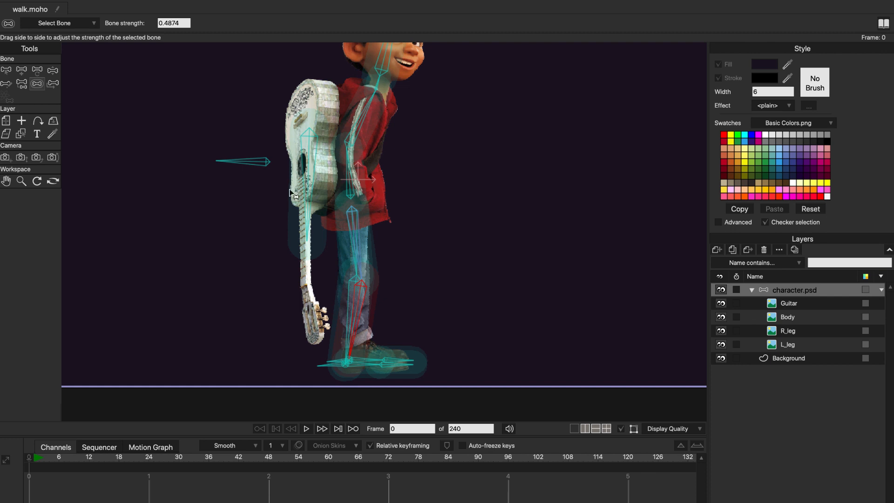
pyautogui.click(52, 70)
# Flexi-bind the Guitar layer to the guitar bone and the Body layer to the torso and head bones
pyautogui.click(597, 286)
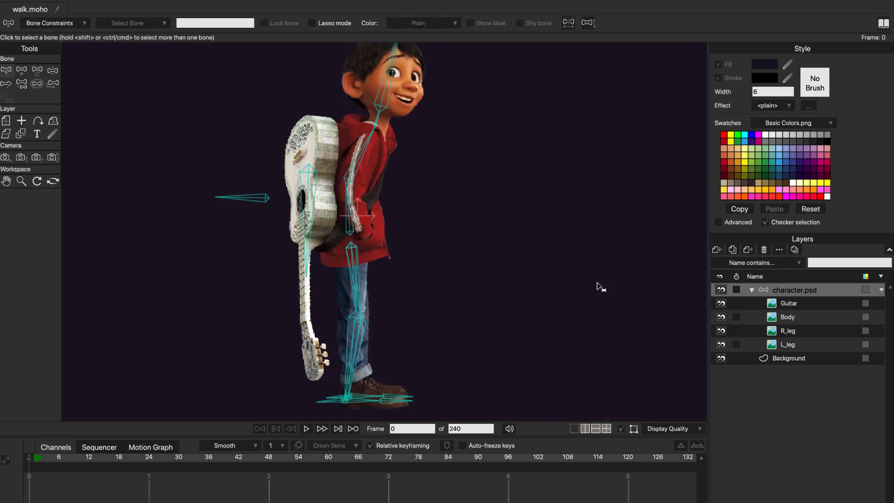
pyautogui.click(308, 210)
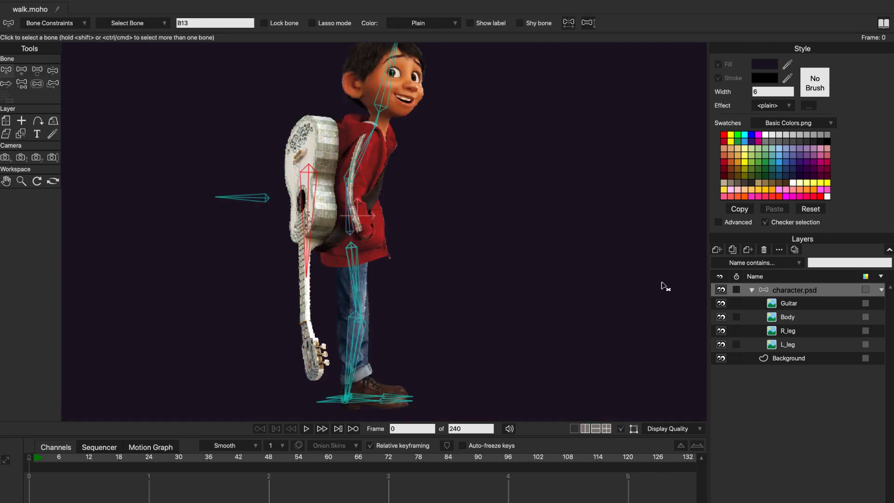
pyautogui.click(791, 305)
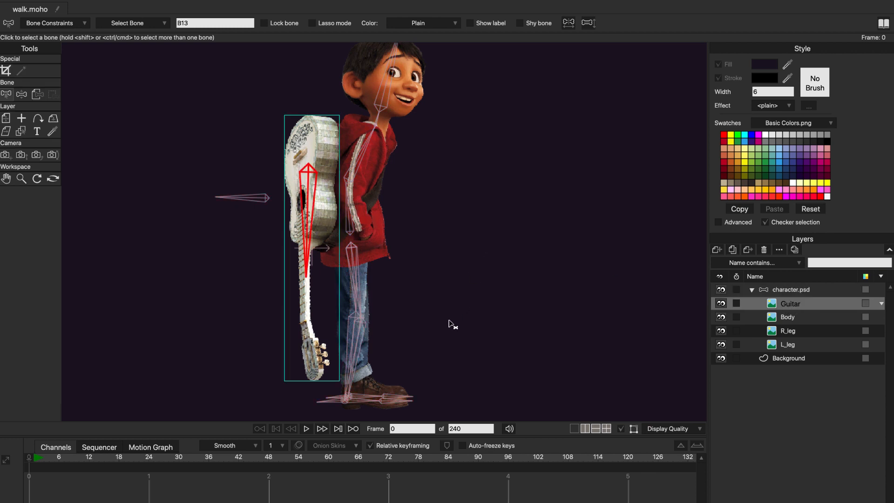
pyautogui.click(351, 223)
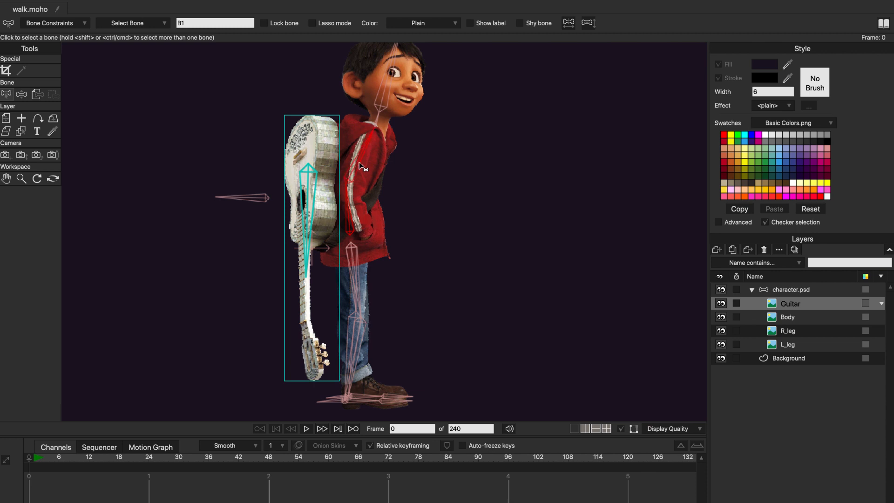
pyautogui.click(794, 319)
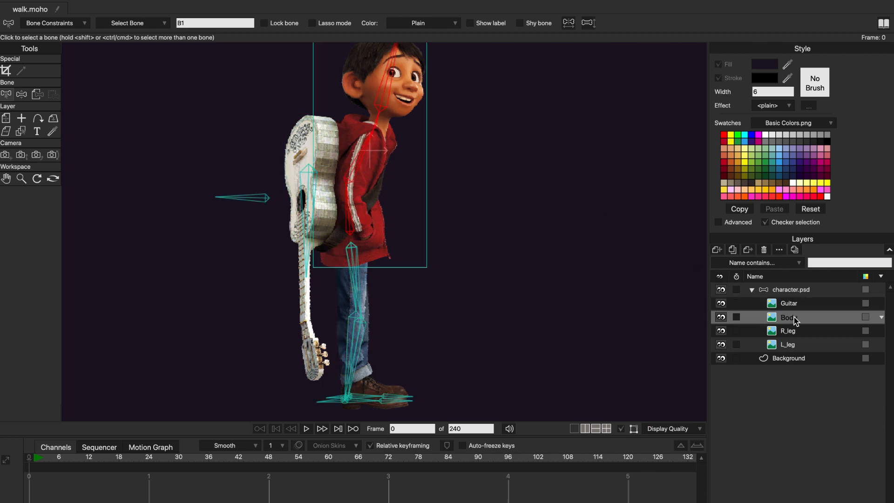
# Flexi-bind the R_leg layer to the right thigh, shin and foot bones together with the Right Leg heel bone
pyautogui.moveTo(492, 343); pyautogui.dragTo(508, 281)
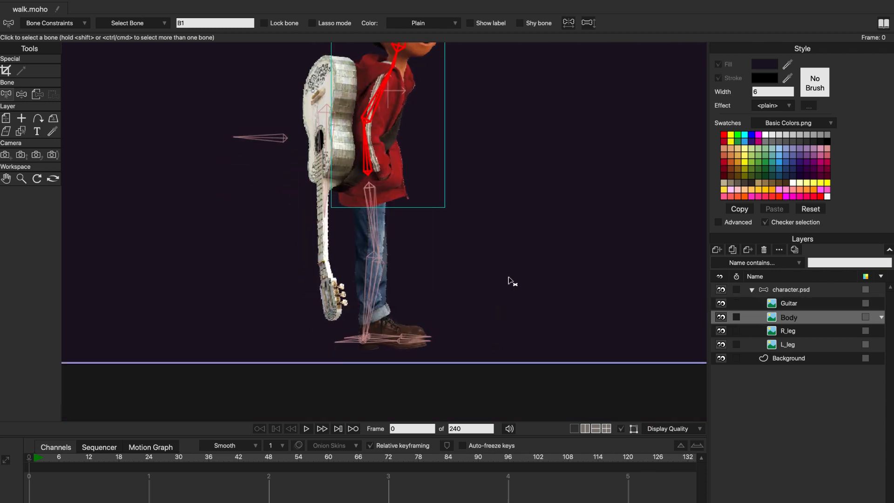
pyautogui.scroll(5, 505, 274)
pyautogui.moveTo(404, 263); pyautogui.dragTo(502, 245)
pyautogui.click(338, 199)
pyautogui.keyDown('shift'); pyautogui.click(327, 219); pyautogui.keyUp('shift')
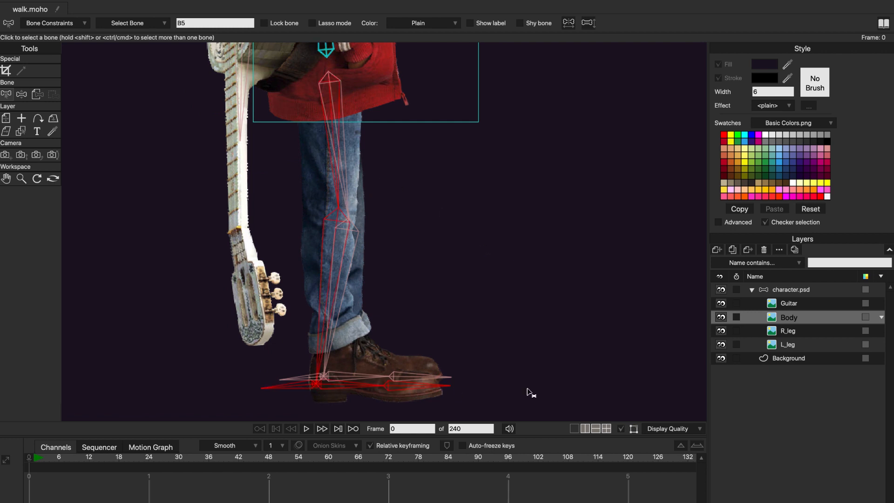
pyautogui.click(797, 332)
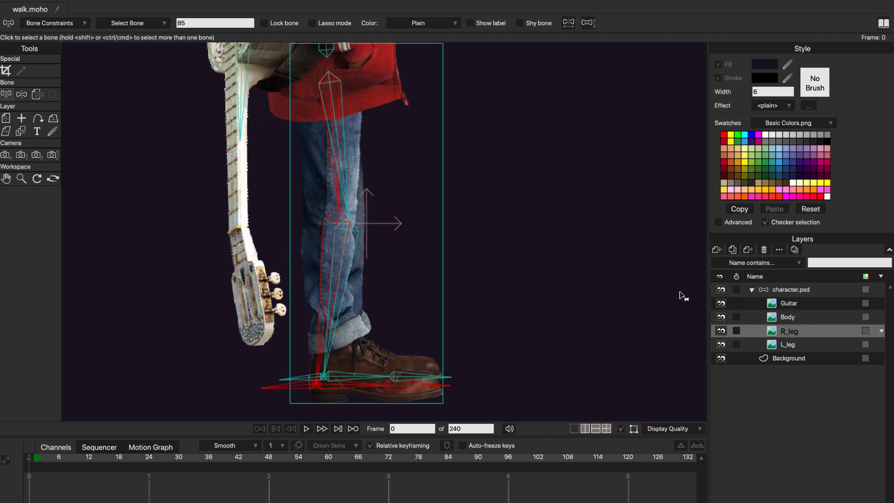
pyautogui.press('super+shift+f')
# Flexi-bind the L_leg layer to the left thigh, shin and foot bones together with the Left leg heel bone
pyautogui.click(353, 201)
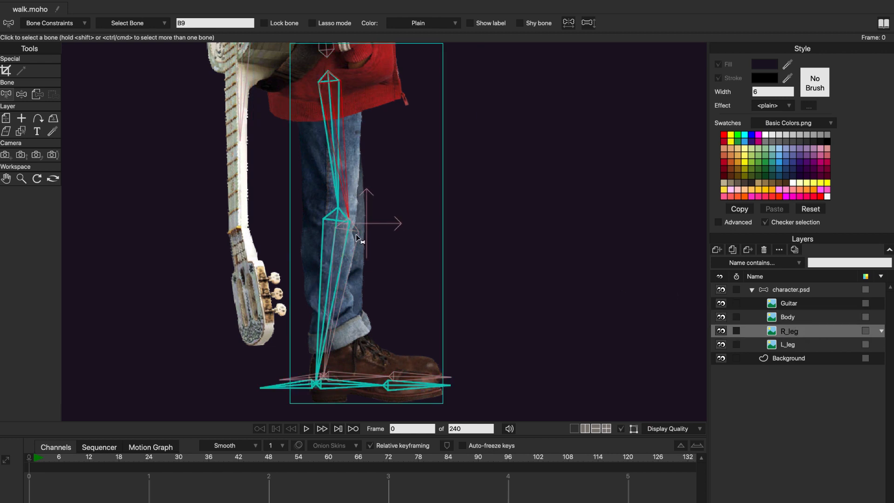
pyautogui.click(313, 378)
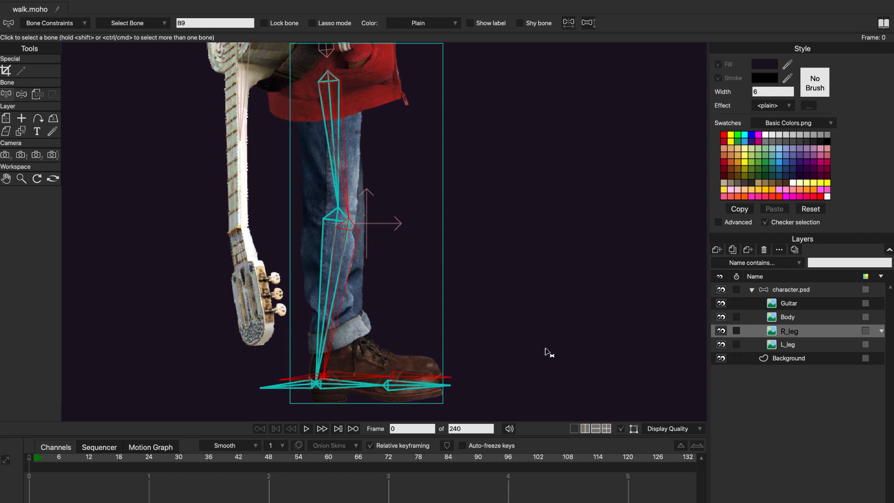
pyautogui.click(799, 347)
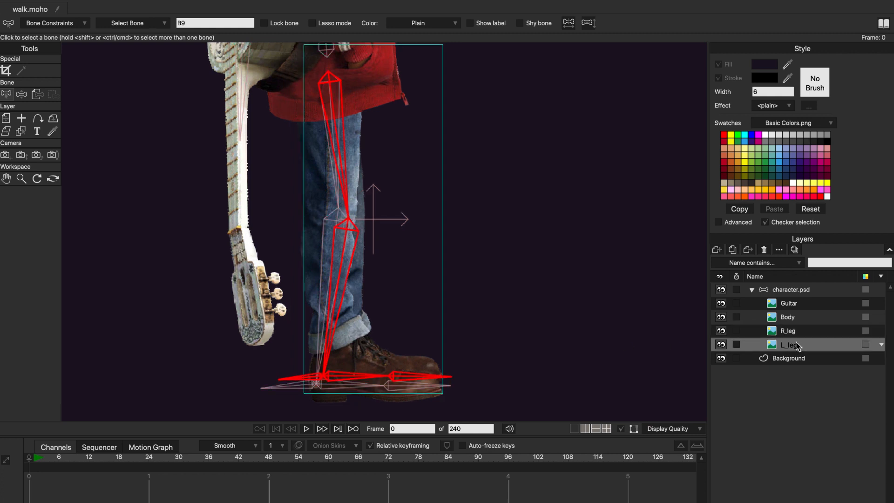
# Select the character.psd bone layer and test the bound rig by lowering the control bone behind the guitar
pyautogui.click(561, 241)
pyautogui.scroll(-3, 560, 242)
pyautogui.scroll(-4, 568, 246)
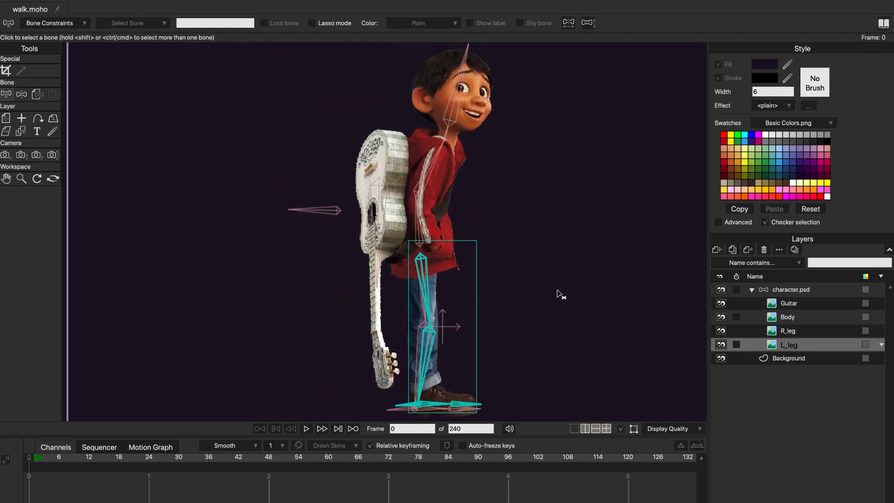
pyautogui.click(793, 290)
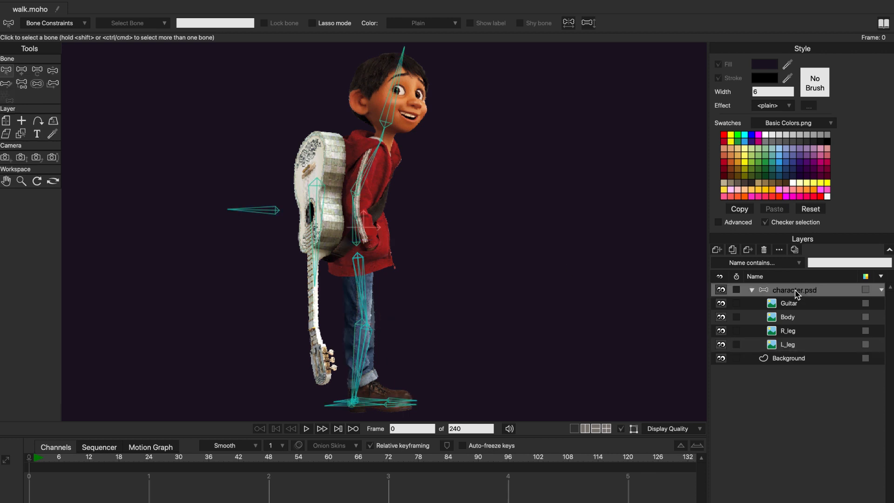
pyautogui.click(53, 70)
pyautogui.moveTo(255, 212); pyautogui.dragTo(255, 234)
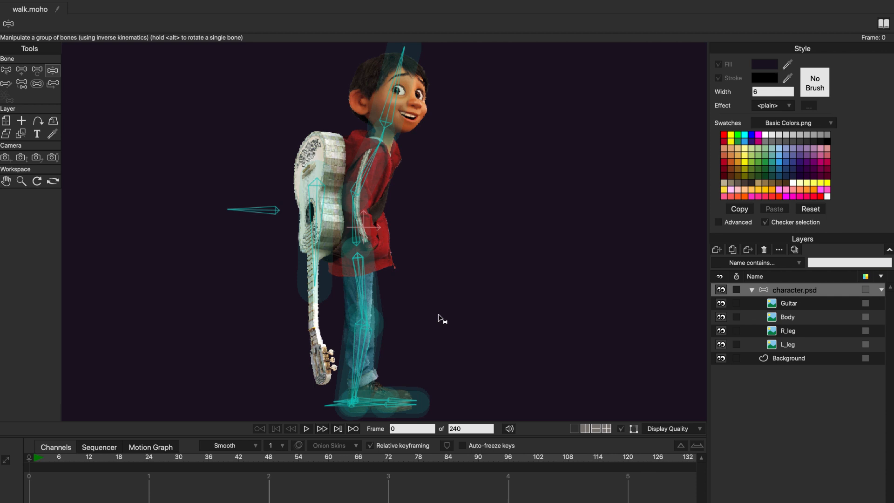
# Test a leg's bending by moving its heel target bone forward and up with Manipulate Bones
pyautogui.click(7, 70)
pyautogui.click(55, 73)
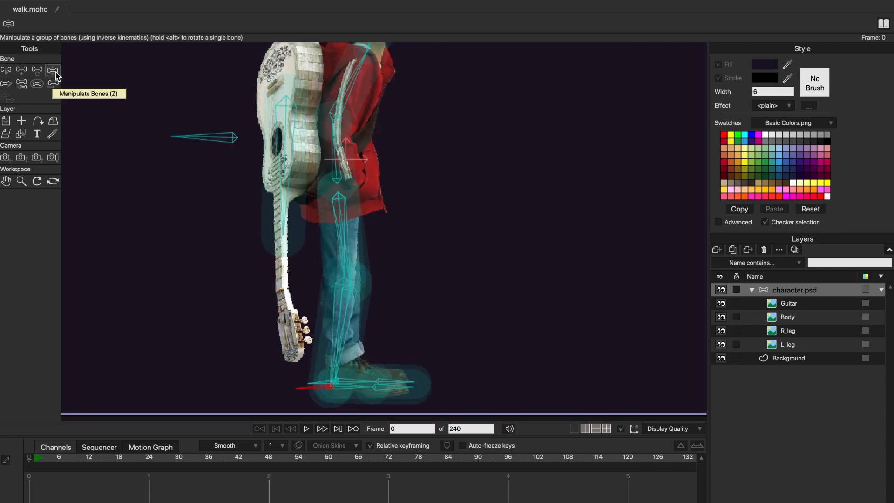
pyautogui.moveTo(309, 387); pyautogui.dragTo(473, 331)
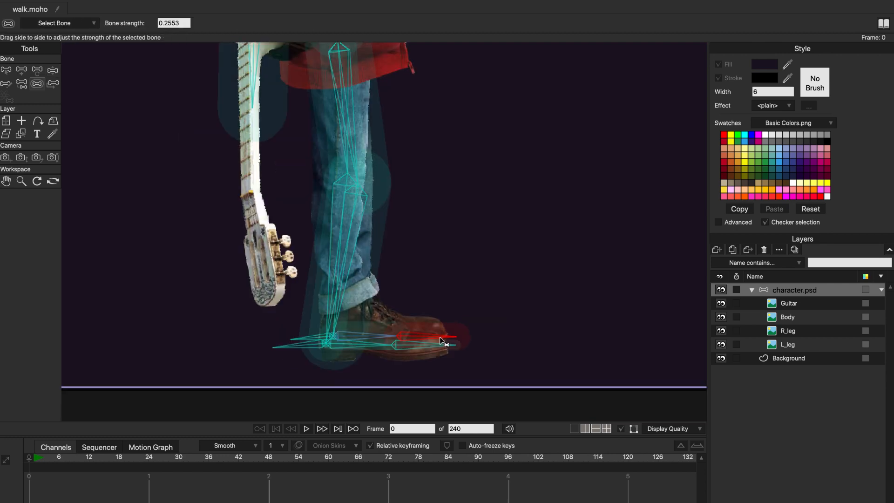
# Adjust the bone strength of the foot and leg bones, checking the deformation by moving a heel target forward
pyautogui.press('b')
pyautogui.moveTo(409, 166); pyautogui.dragTo(329, 238)
pyautogui.click(53, 70)
pyautogui.moveTo(302, 339); pyautogui.dragTo(391, 283)
pyautogui.press('s')
pyautogui.click(342, 196)
pyautogui.click(351, 153)
# Pose both legs in a test stride with the heel targets and inspect a preview render of the deformation
pyautogui.press('z')
pyautogui.moveTo(290, 343); pyautogui.dragTo(224, 327)
pyautogui.moveTo(373, 362); pyautogui.dragTo(263, 303)
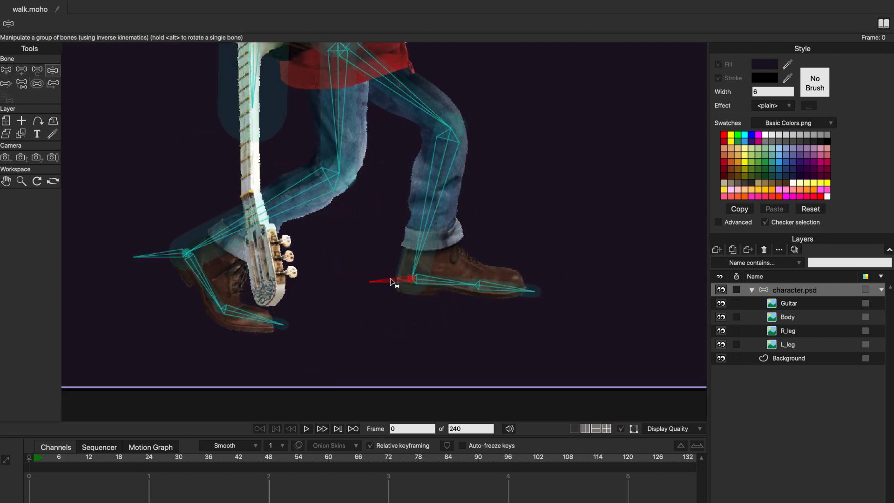
pyautogui.moveTo(395, 282); pyautogui.dragTo(451, 304)
pyautogui.moveTo(582, 240); pyautogui.dragTo(562, 244)
pyautogui.click(75, 1)
pyautogui.click(110, 262)
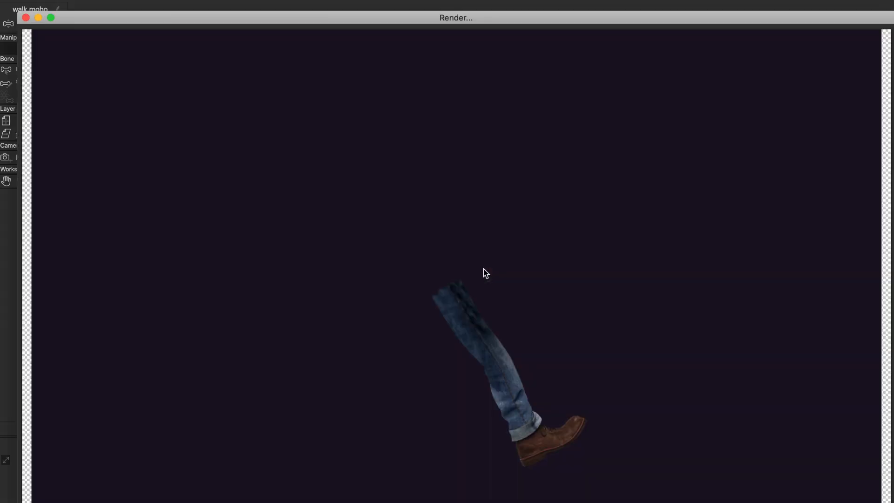
pyautogui.click(25, 17)
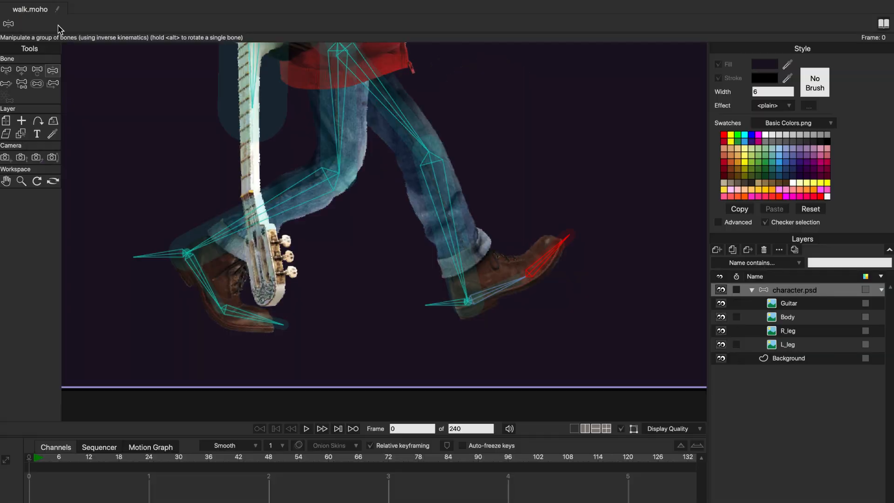
# Fine-tune the strength of the foot bones and recheck the legs and body with test poses
pyautogui.press('s')
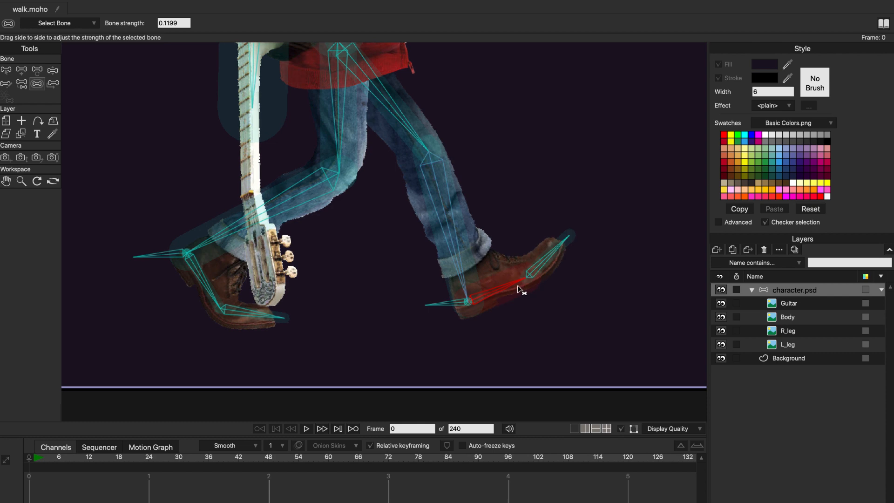
pyautogui.press('z')
pyautogui.moveTo(454, 302)
pyautogui.mouseDown()
pyautogui.moveTo(446, 273)
pyautogui.moveTo(453, 288)
pyautogui.mouseUp()
pyautogui.press('Home')
pyautogui.scroll(3, 404, 199)
pyautogui.moveTo(403, 200); pyautogui.dragTo(383, 219)
pyautogui.moveTo(412, 146)
pyautogui.mouseDown()
pyautogui.moveTo(426, 117)
pyautogui.moveTo(412, 140)
pyautogui.moveTo(430, 139)
pyautogui.moveTo(415, 138)
pyautogui.mouseUp()
pyautogui.press('s')
pyautogui.press('z')
pyautogui.moveTo(372, 210)
pyautogui.mouseDown()
pyautogui.moveTo(401, 207)
pyautogui.moveTo(373, 205)
pyautogui.mouseUp()
pyautogui.press('Home')
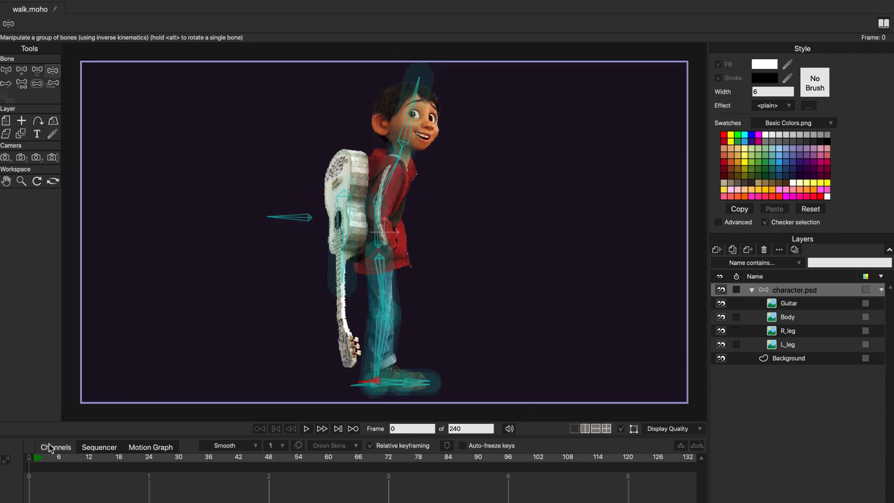
# At frame 1, pose the legs in a contact stride by moving one heel target forward and the other back
pyautogui.click(5, 72)
pyautogui.click(187, 365)
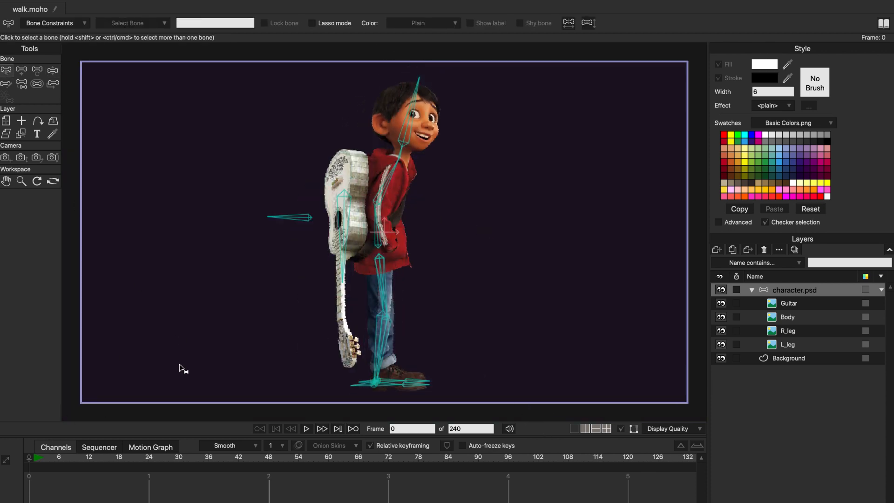
pyautogui.click(35, 464)
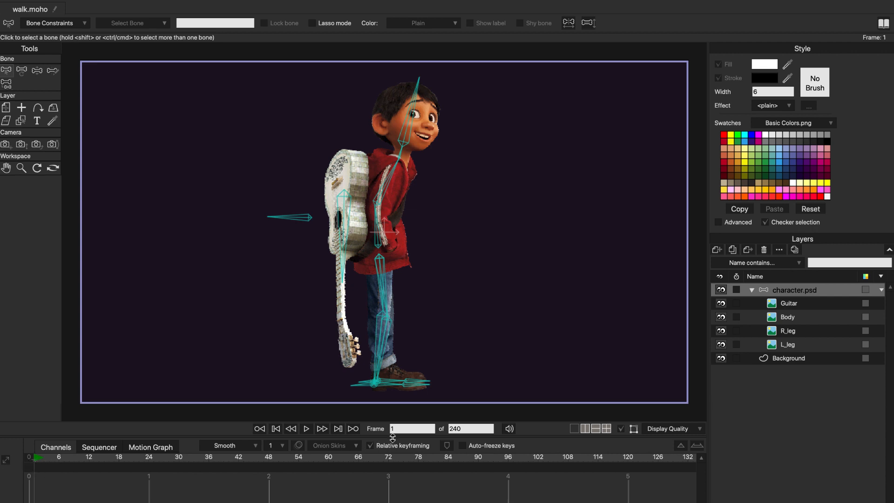
pyautogui.click(39, 73)
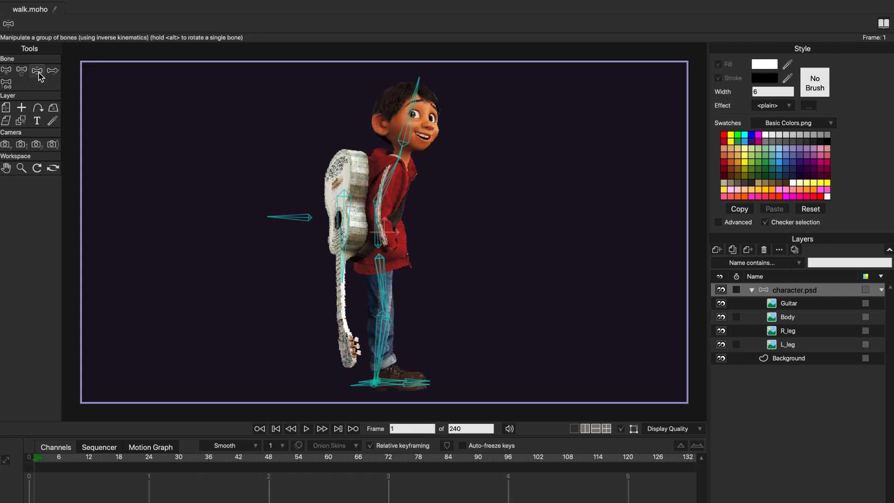
pyautogui.moveTo(360, 386); pyautogui.dragTo(419, 374)
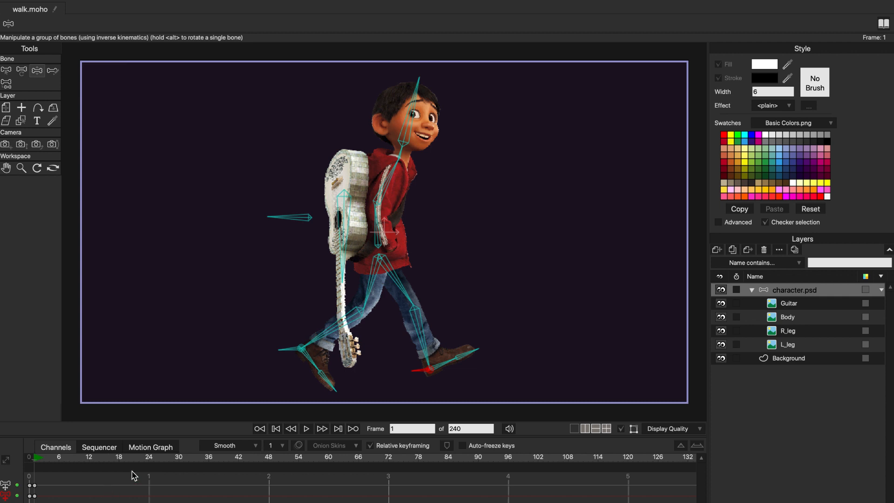
# Pose the opposite contact stride at frame 24 and copy the frame 1 keyframes to frame 48
pyautogui.click(149, 462)
pyautogui.moveTo(286, 351)
pyautogui.mouseDown()
pyautogui.moveTo(421, 372)
pyautogui.moveTo(370, 379)
pyautogui.moveTo(297, 350)
pyautogui.mouseUp()
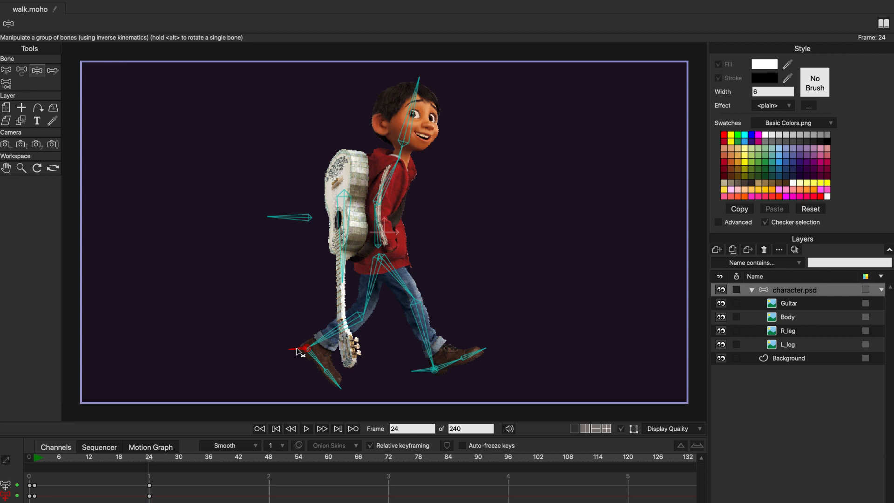
pyautogui.moveTo(41, 480); pyautogui.dragTo(33, 502)
pyautogui.click(268, 458)
pyautogui.hotkey('ctrl', 'v')
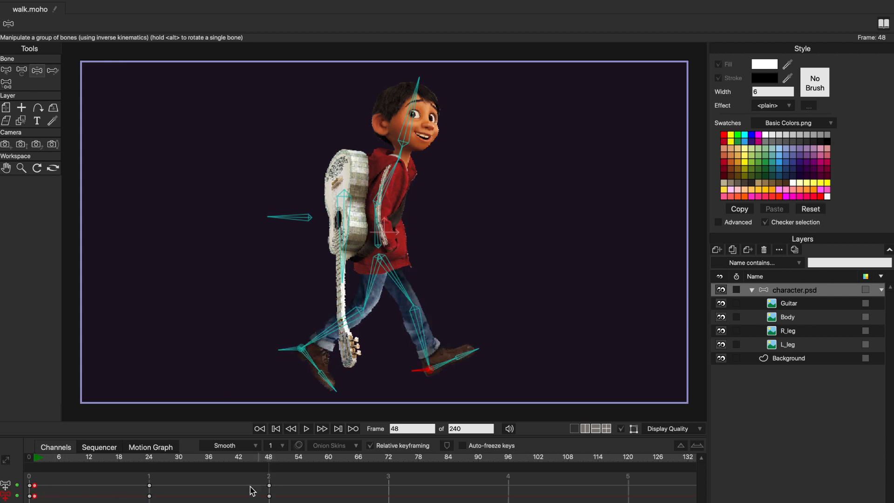
# Set the frame 48 keyframes to Cycle interpolation and play back the walk
pyautogui.moveTo(152, 463); pyautogui.dragTo(263, 473)
pyautogui.rightClick(270, 486)
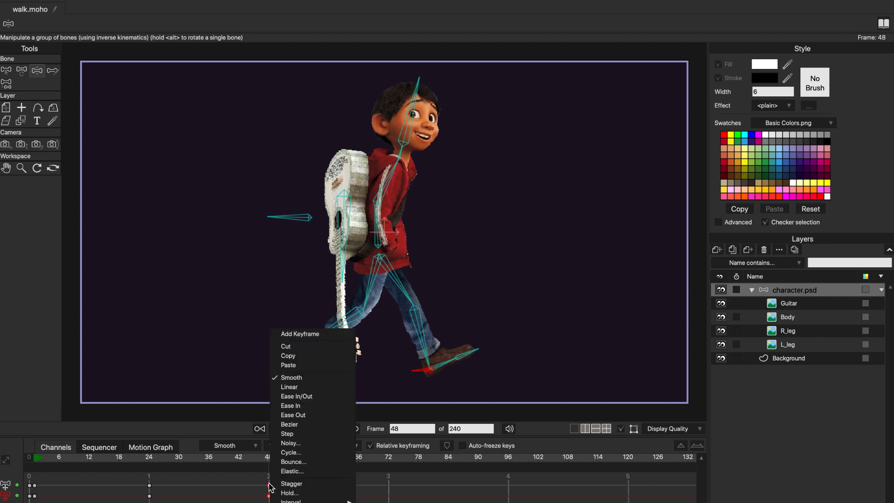
pyautogui.click(298, 452)
pyautogui.click(471, 223)
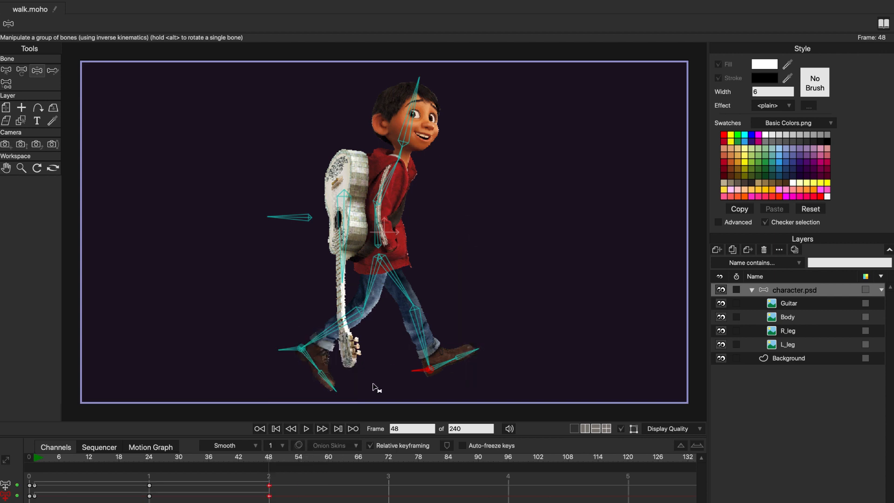
pyautogui.click(307, 429)
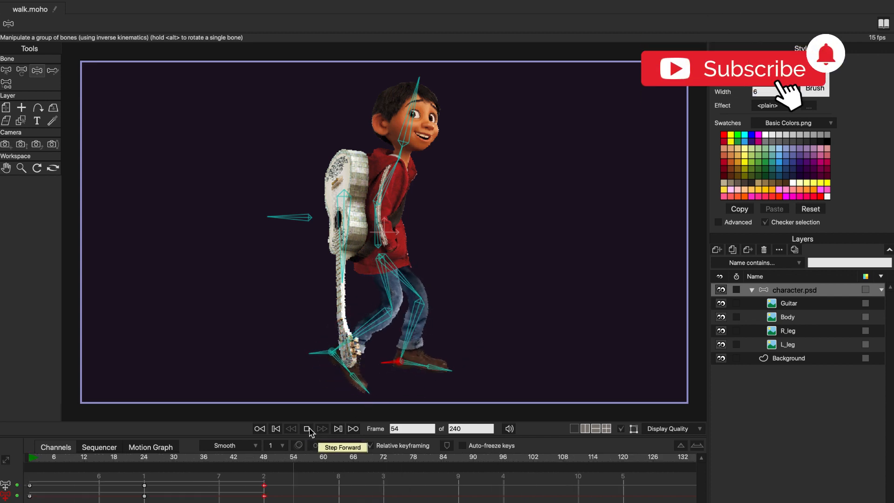
pyautogui.click(307, 428)
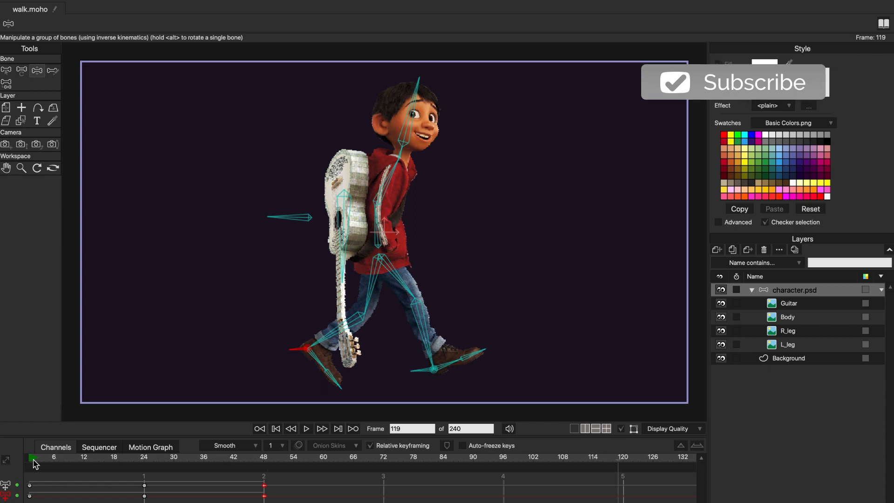
# Refine the feet in the contact poses at frames 1 and 24, bending the rear toes flat toward the ground
pyautogui.moveTo(264, 464); pyautogui.dragTo(29, 473)
pyautogui.moveTo(429, 370)
pyautogui.mouseDown()
pyautogui.moveTo(413, 372)
pyautogui.moveTo(441, 373)
pyautogui.mouseUp()
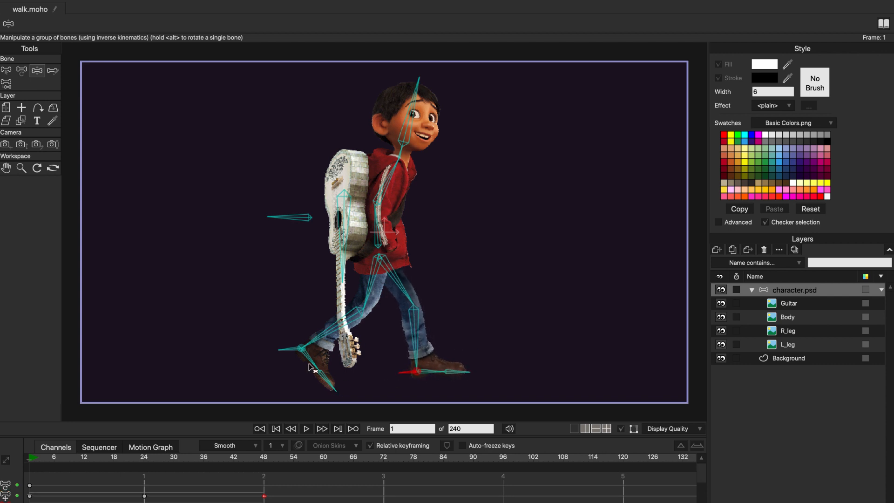
pyautogui.moveTo(33, 465); pyautogui.dragTo(143, 467)
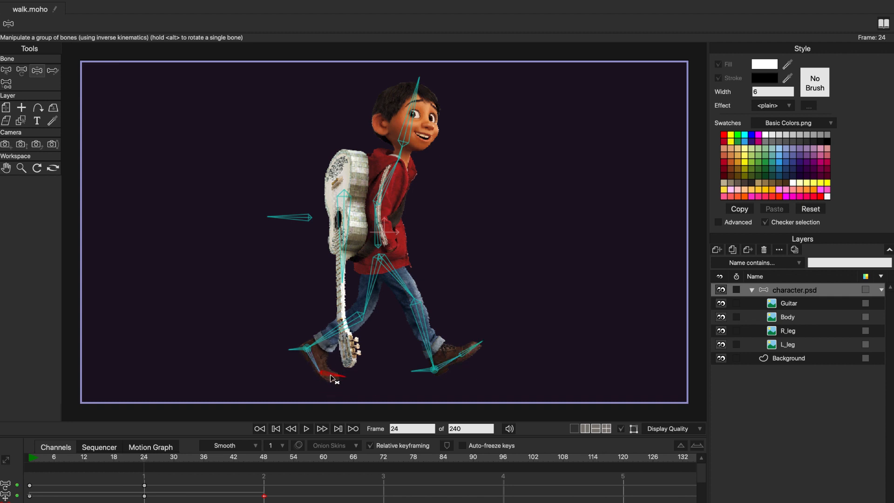
pyautogui.moveTo(466, 355); pyautogui.dragTo(466, 373)
# Shape the passing pose at frame 12 by repositioning the supporting leg's heel target and foot, and scrub the motion
pyautogui.moveTo(179, 473); pyautogui.dragTo(84, 470)
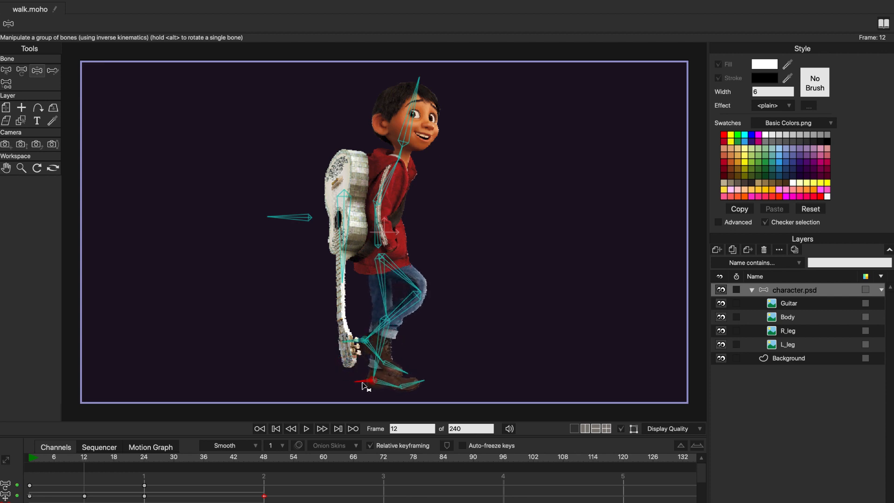
pyautogui.moveTo(85, 463)
pyautogui.mouseDown()
pyautogui.moveTo(34, 462)
pyautogui.moveTo(85, 460)
pyautogui.mouseUp()
pyautogui.moveTo(434, 380)
pyautogui.mouseDown()
pyautogui.moveTo(405, 382)
pyautogui.moveTo(427, 382)
pyautogui.mouseUp()
pyautogui.click(55, 456)
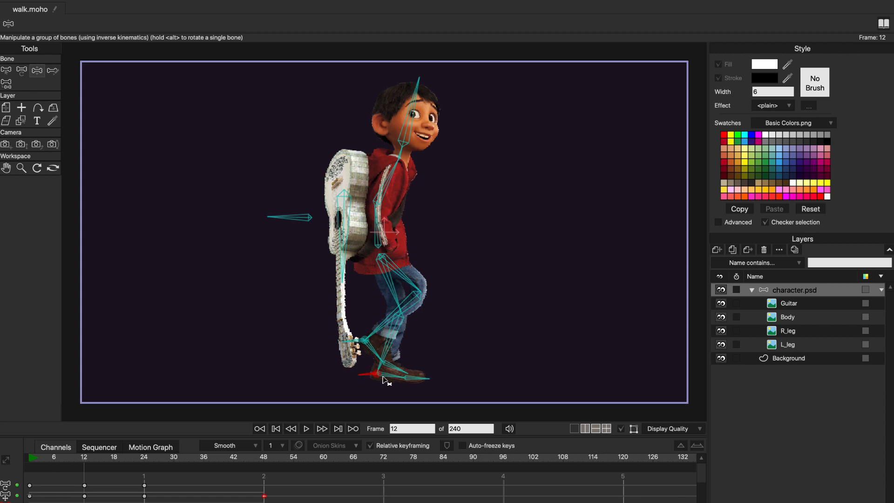
pyautogui.moveTo(55, 460); pyautogui.dragTo(91, 470)
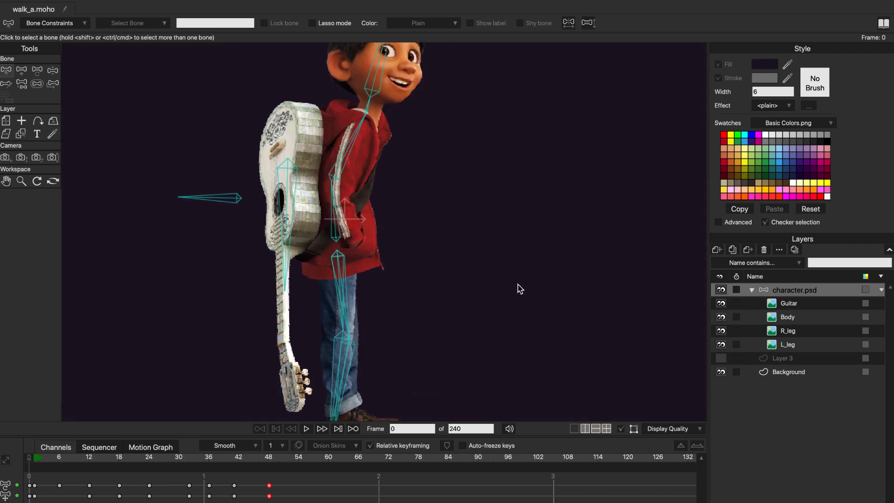
# Scrub through the walk animation in walk_a.moho from frame 0 to frame 48
pyautogui.scroll(1, 518, 285)
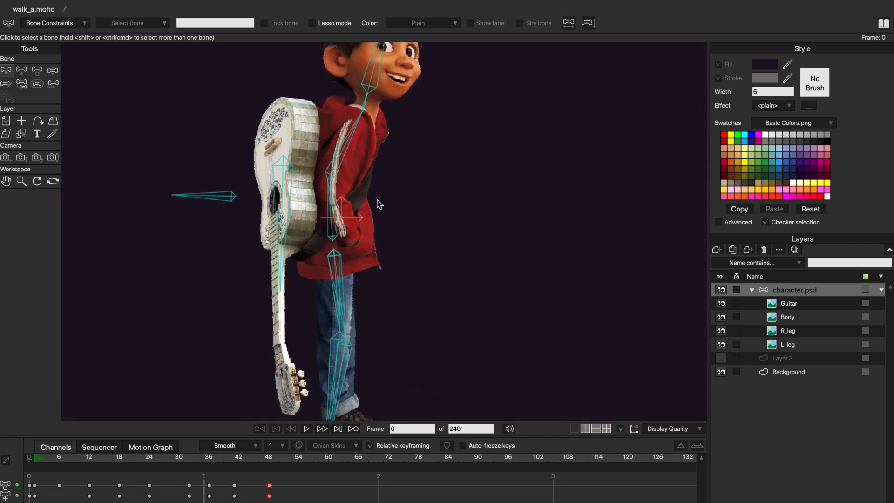
pyautogui.moveTo(29, 462); pyautogui.dragTo(262, 498)
pyautogui.click(37, 464)
pyautogui.click(271, 460)
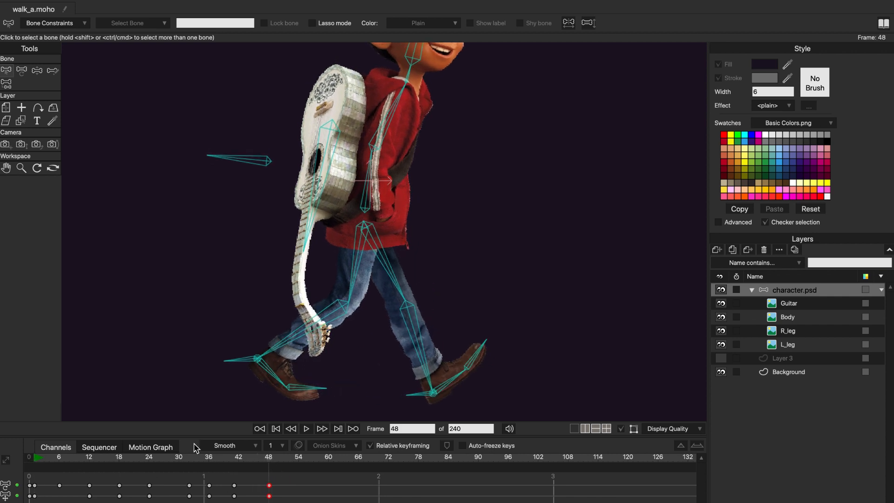
# Set the frame 48 keyframes to Cycle interpolation returning to absolute frame 1
pyautogui.rightClick(278, 495)
pyautogui.click(281, 387)
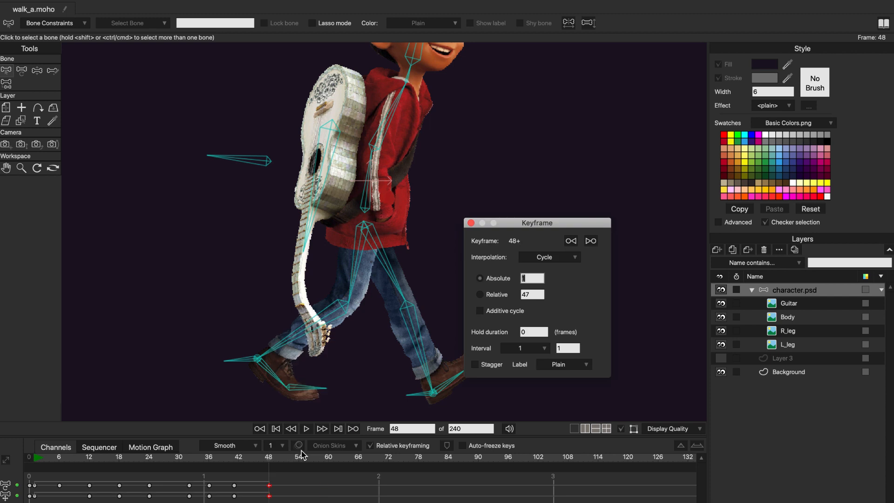
pyautogui.click(472, 224)
pyautogui.scroll(-4, 352, 383)
pyautogui.moveTo(358, 387); pyautogui.dragTo(380, 369)
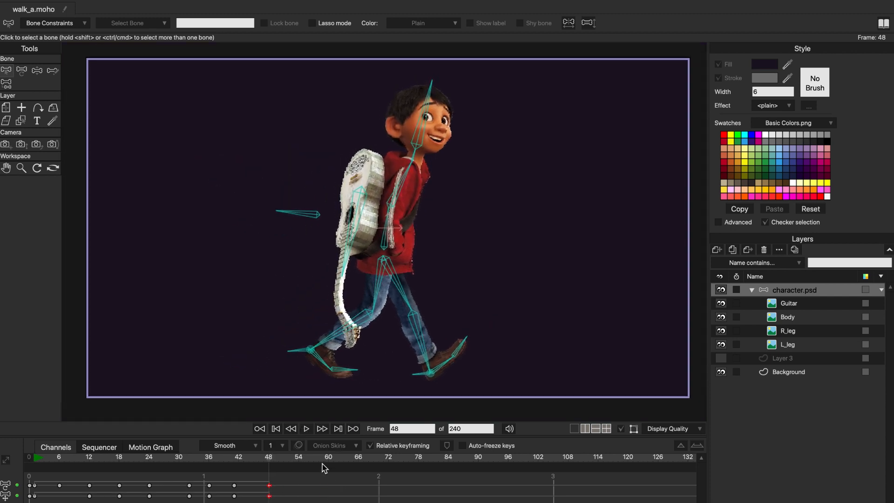
# Play back the looping walk, and select the control bone behind the guitar at frame 0 to review its keyframes
pyautogui.click(307, 428)
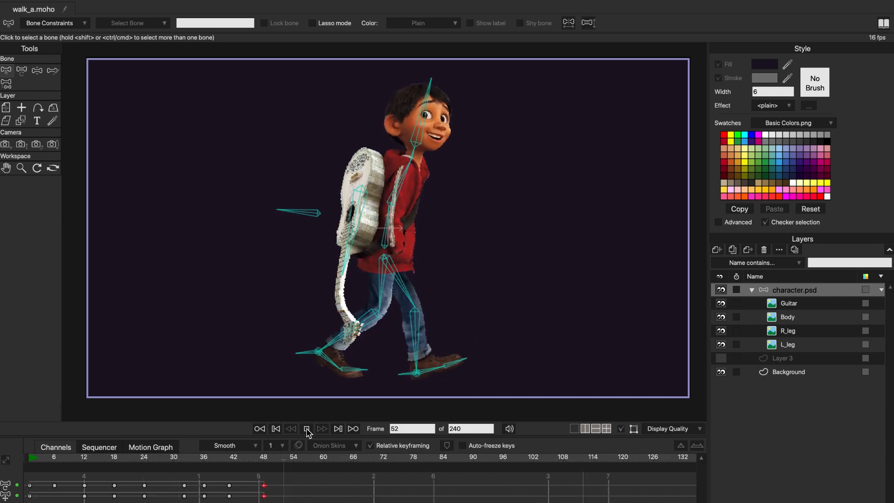
pyautogui.click(306, 428)
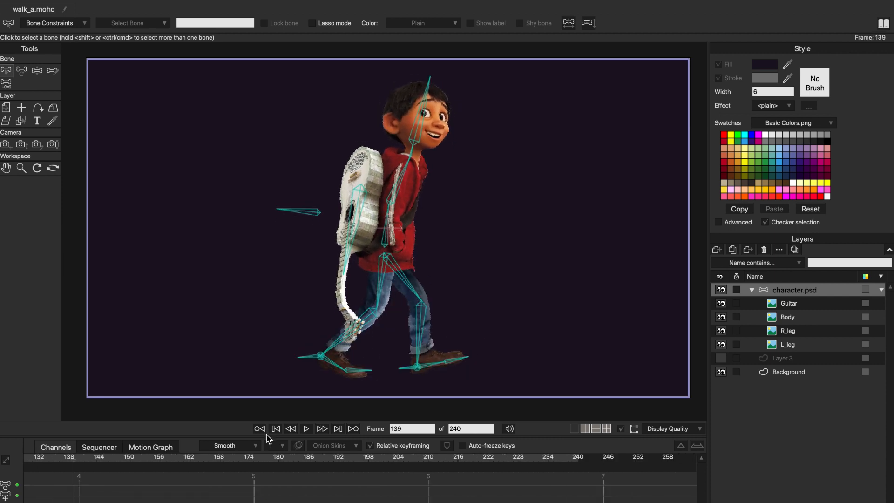
pyautogui.click(276, 430)
pyautogui.click(301, 216)
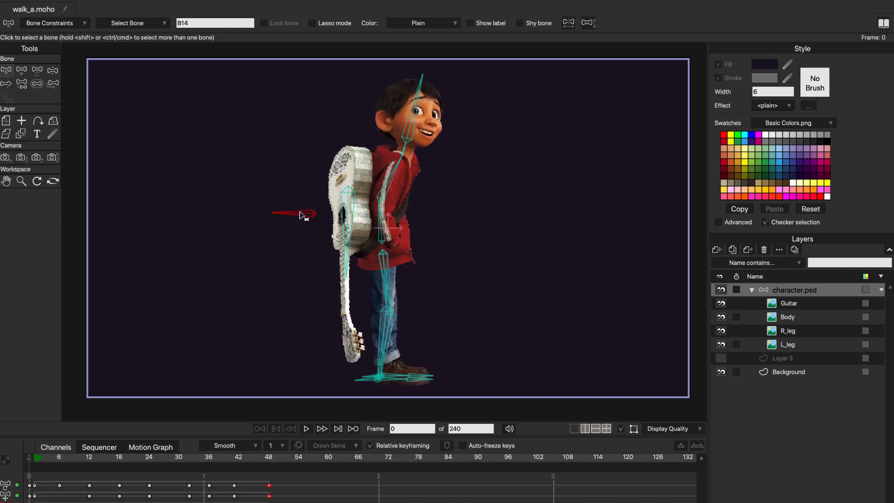
pyautogui.moveTo(75, 468); pyautogui.dragTo(270, 488)
pyautogui.click(58, 472)
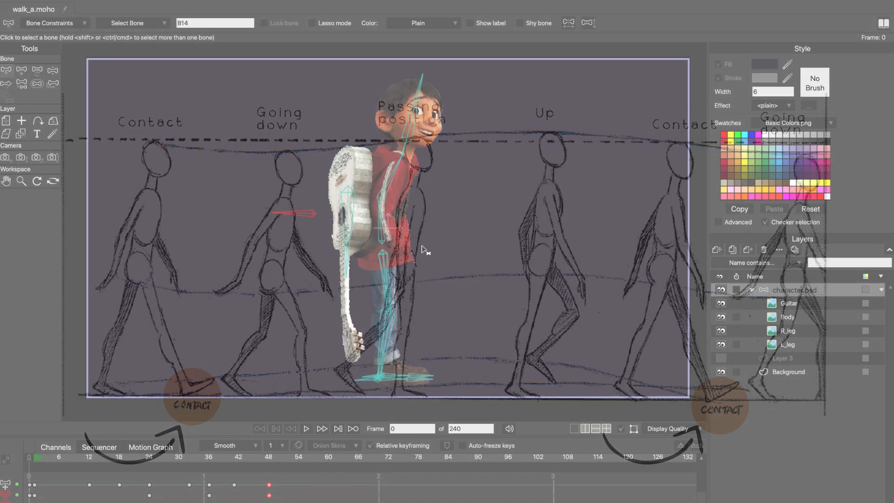
pyautogui.scroll(5, 422, 253)
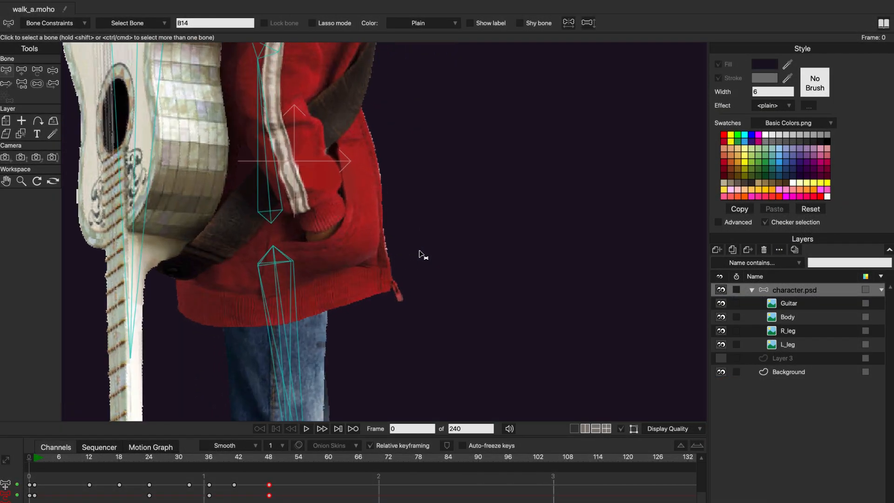
pyautogui.scroll(-5, 424, 253)
pyautogui.scroll(3, 428, 259)
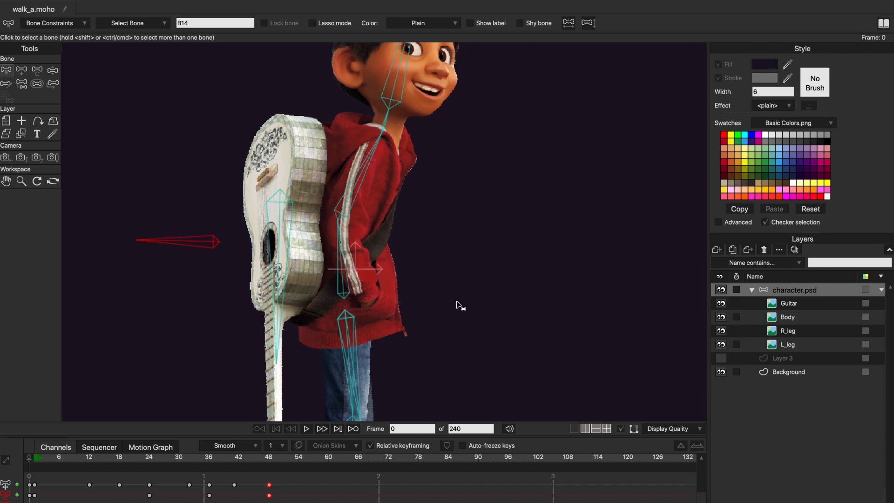
# Add a chain of bones running down the jacket's front edge to the zipper pull
pyautogui.scroll(5, 455, 303)
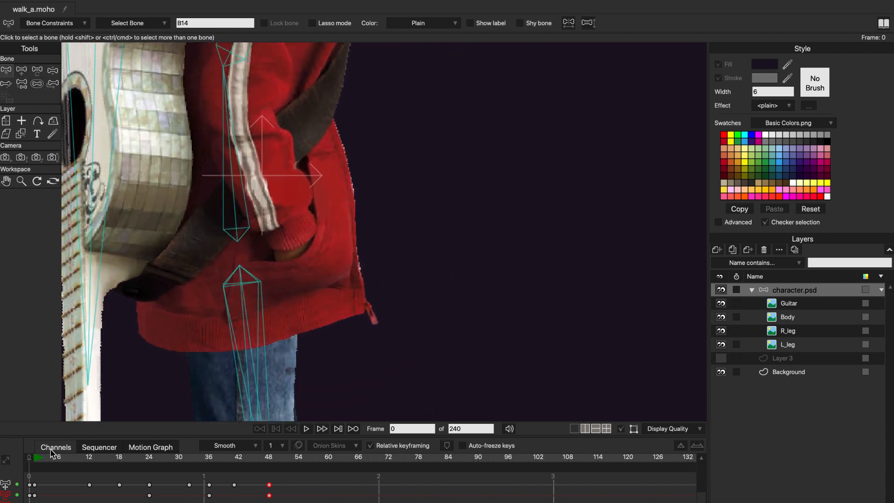
pyautogui.click(22, 70)
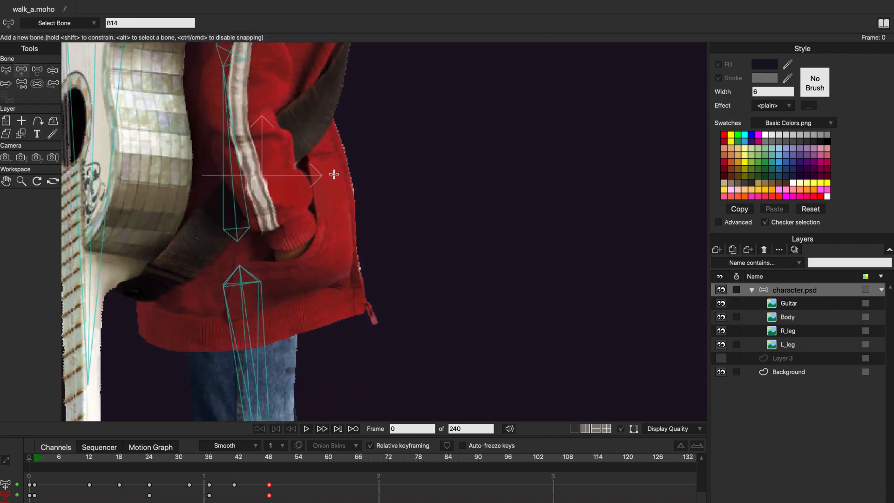
pyautogui.moveTo(337, 155); pyautogui.dragTo(366, 305)
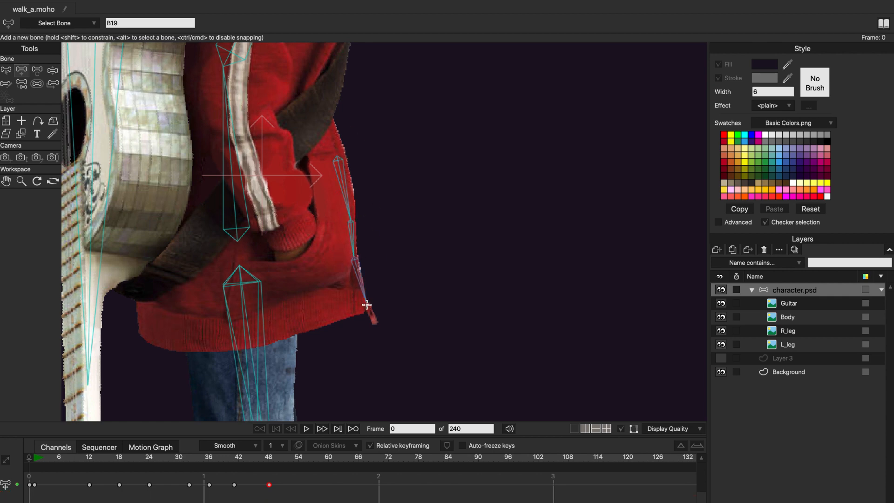
# Reparent the uppermost jacket-edge bone to the lower torso bone
pyautogui.click(6, 69)
pyautogui.click(343, 177)
pyautogui.click(22, 83)
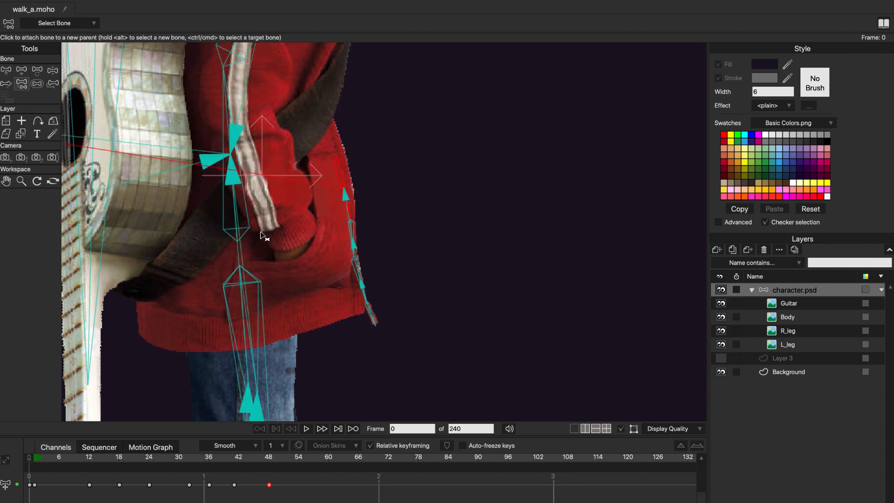
pyautogui.click(13, 70)
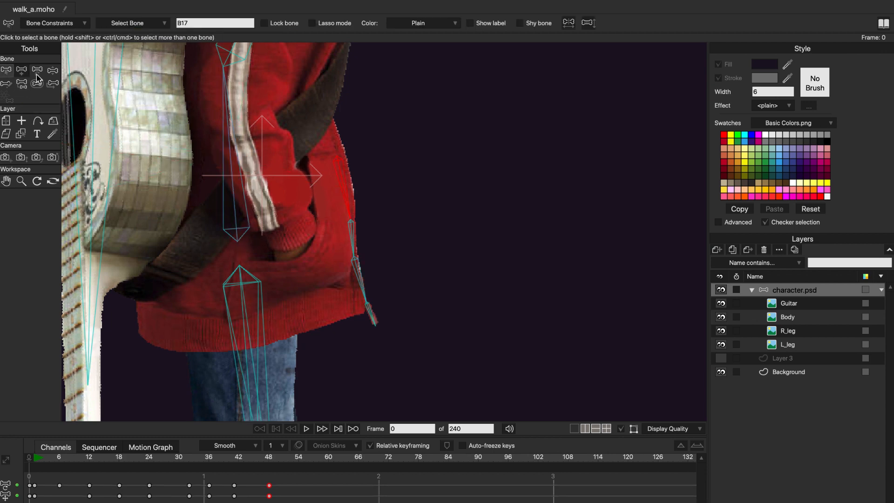
# Select all the jacket-edge bones and enable bone dynamics for them
pyautogui.moveTo(387, 210); pyautogui.dragTo(343, 322)
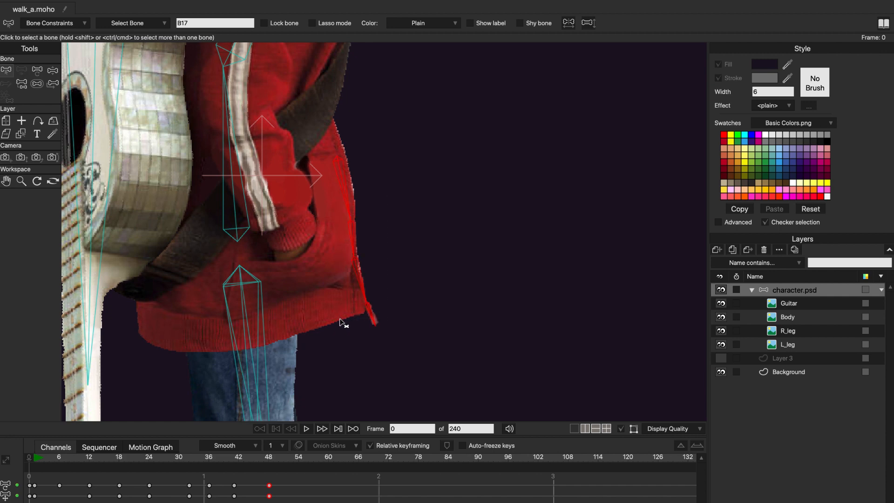
pyautogui.click(85, 24)
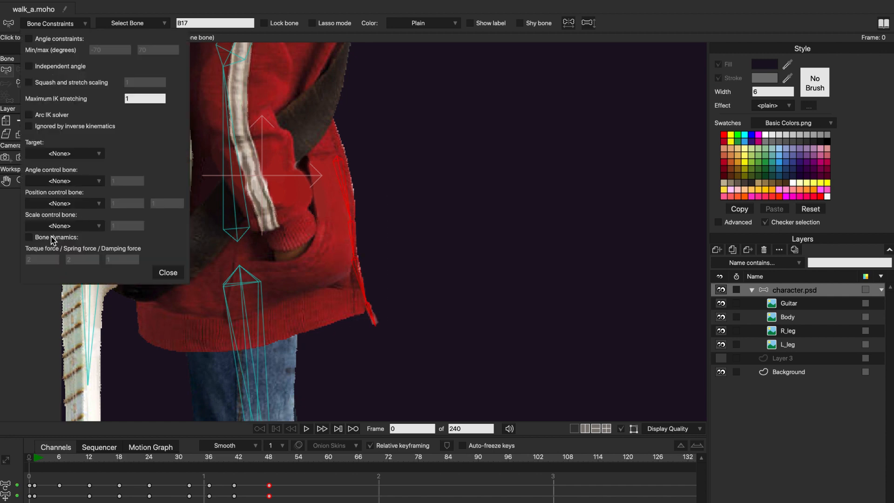
pyautogui.click(29, 237)
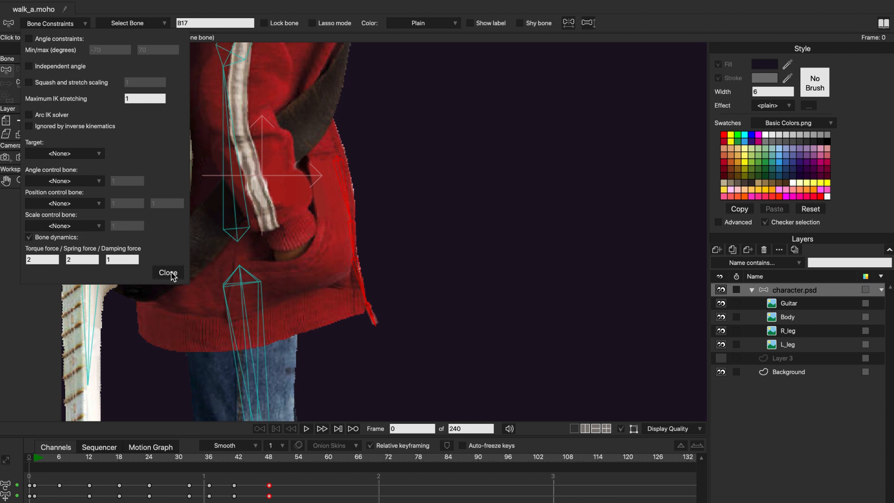
pyautogui.doubleClick(33, 260)
pyautogui.doubleClick(69, 259)
pyautogui.click(167, 272)
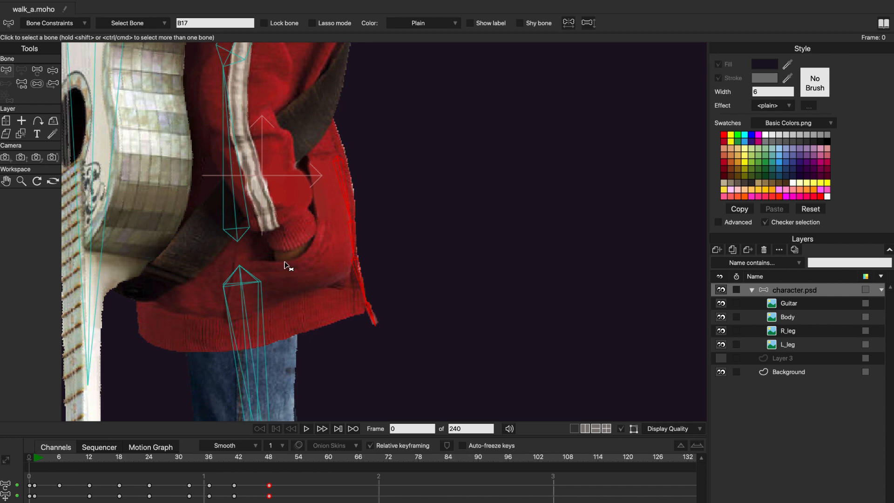
# Select the head, torso and jacket-edge bones and flexi-bind the Body layer to them
pyautogui.scroll(-5, 394, 288)
pyautogui.moveTo(463, 244); pyautogui.dragTo(448, 311)
pyautogui.scroll(-1, 454, 311)
pyautogui.moveTo(503, 110); pyautogui.dragTo(304, 350)
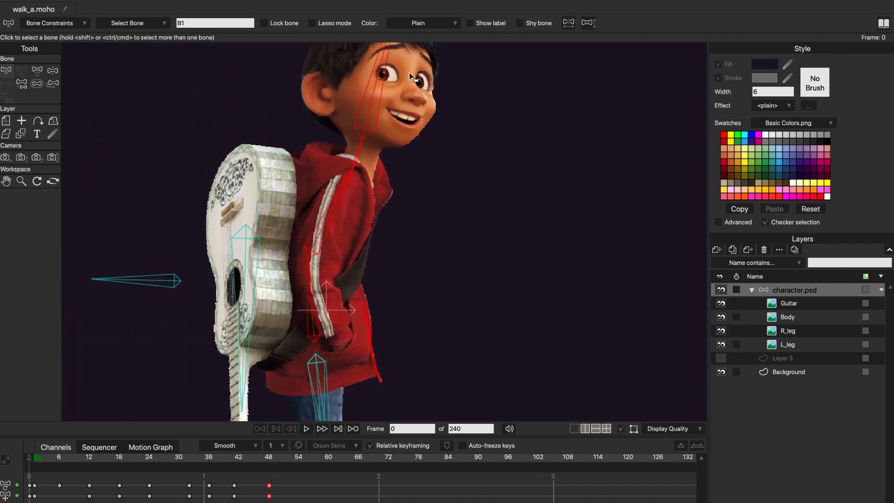
pyautogui.click(794, 318)
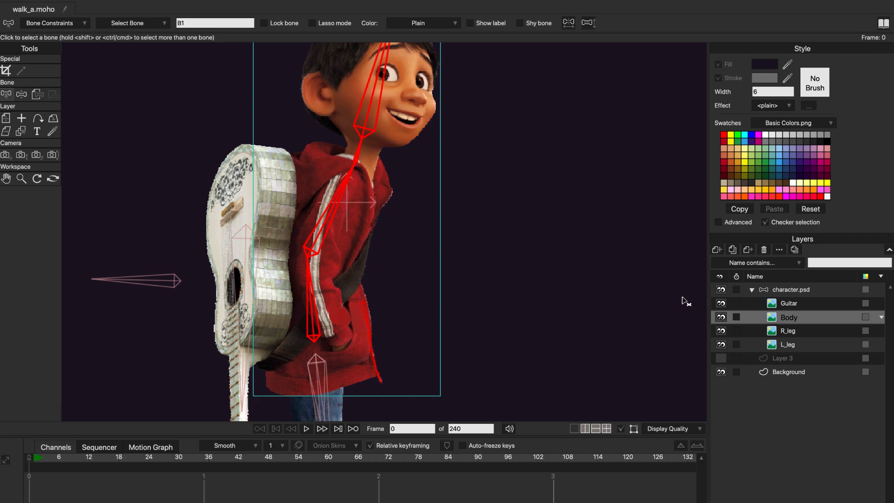
pyautogui.click(544, 229)
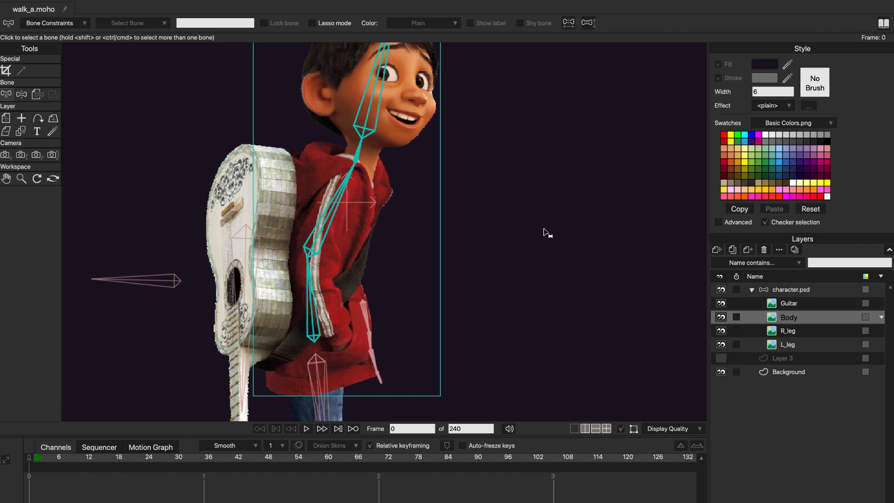
# Return to the character.psd bone layer and play back the walk to examine the jacket's movement up close
pyautogui.click(787, 289)
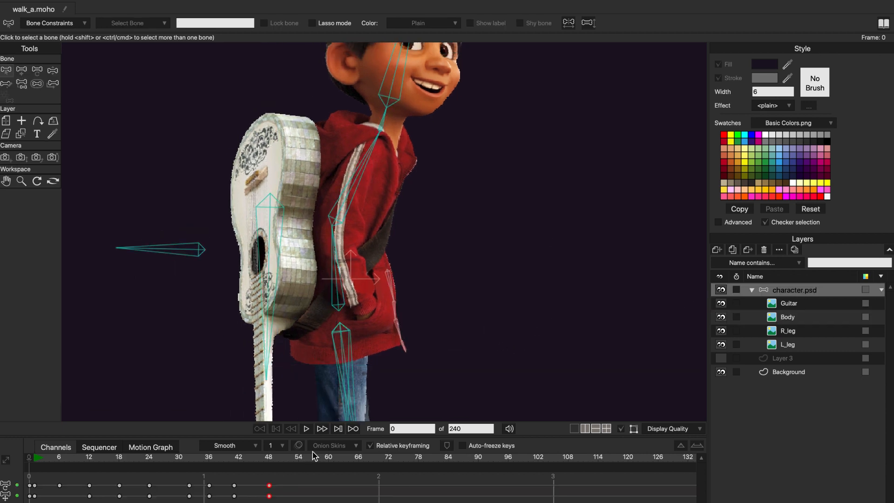
pyautogui.click(306, 430)
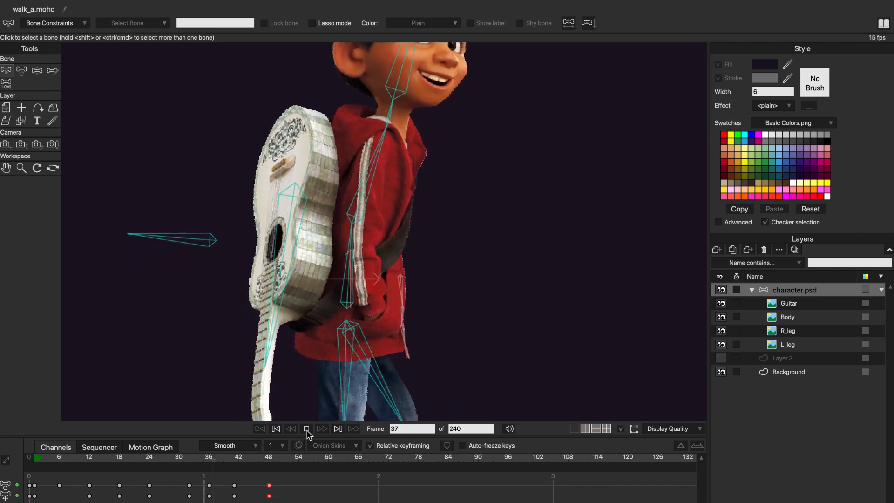
pyautogui.click(306, 430)
pyautogui.scroll(3, 413, 404)
pyautogui.scroll(3, 413, 404)
pyautogui.click(306, 429)
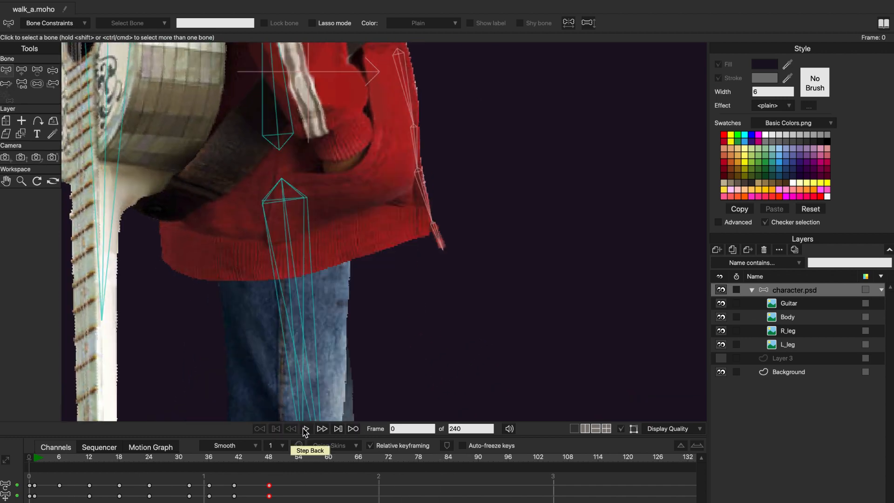
pyautogui.click(305, 429)
pyautogui.scroll(-3, 319, 263)
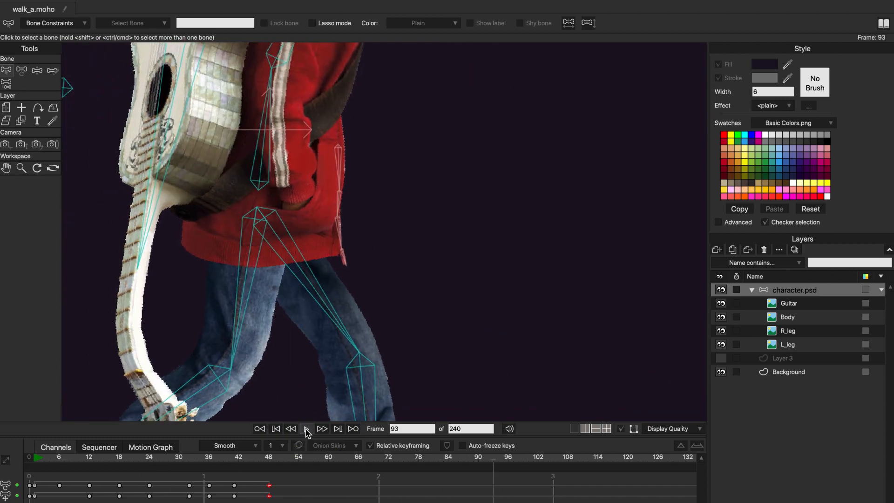
pyautogui.click(306, 428)
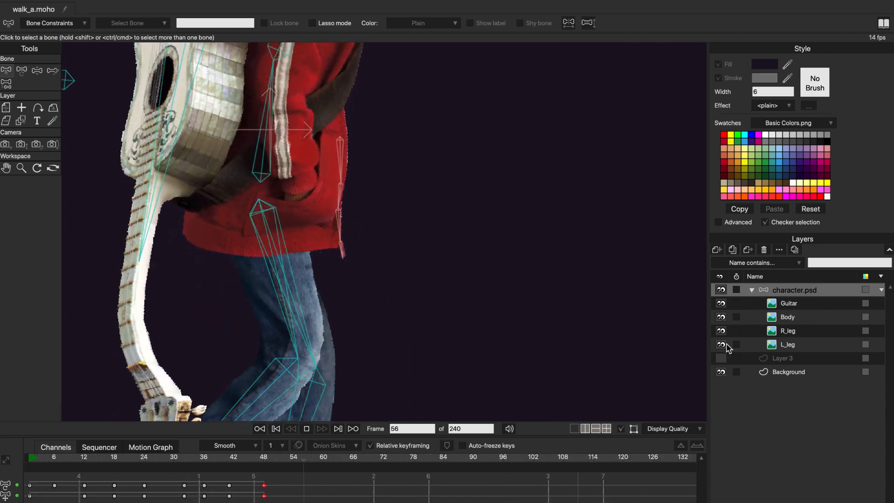
# Toggle the visibility of the Body, R_leg and L_leg layers during playback to inspect the character's parts
pyautogui.click(720, 317)
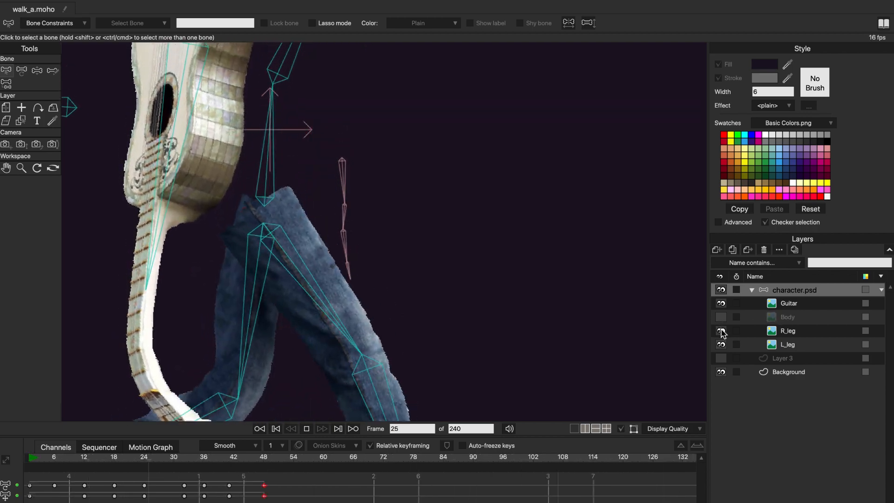
pyautogui.click(721, 332)
pyautogui.click(722, 345)
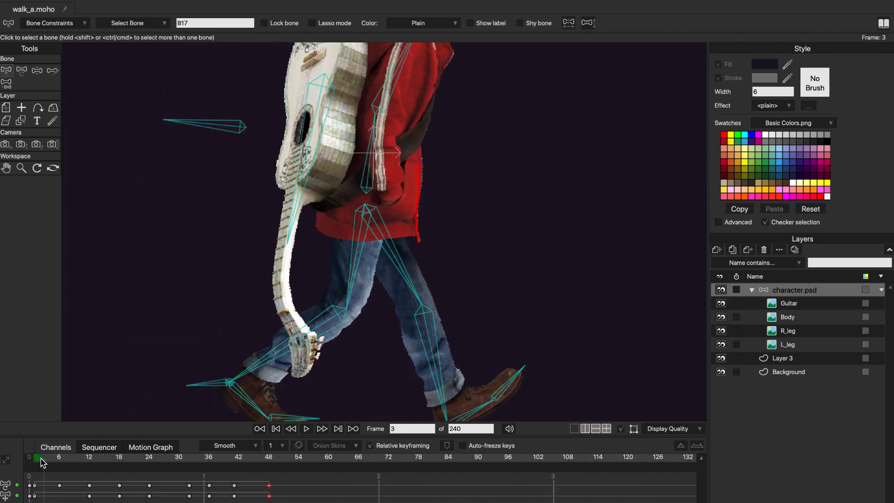
# At frame 1, flexi-bind the Guitar layer to only the guitar bone, and play back the walk from the character.psd layer
pyautogui.moveTo(41, 458)
pyautogui.mouseDown()
pyautogui.moveTo(238, 465)
pyautogui.moveTo(24, 470)
pyautogui.moveTo(33, 469)
pyautogui.mouseUp()
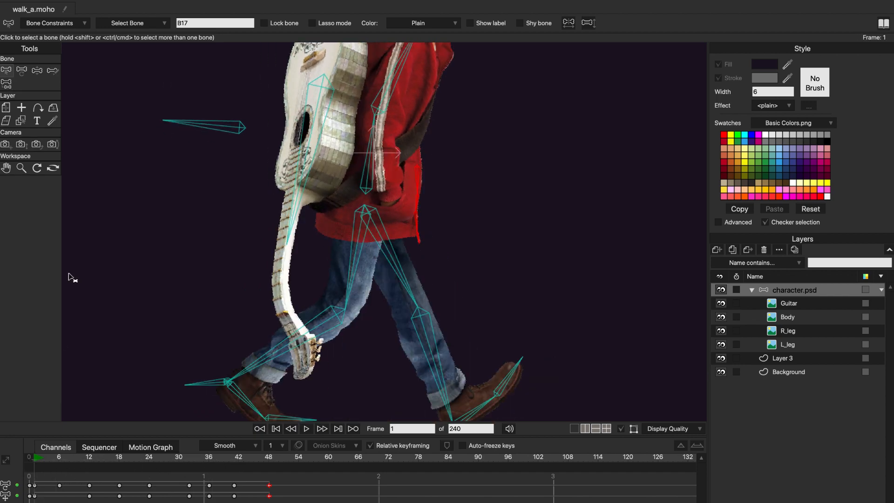
pyautogui.moveTo(177, 205); pyautogui.dragTo(182, 230)
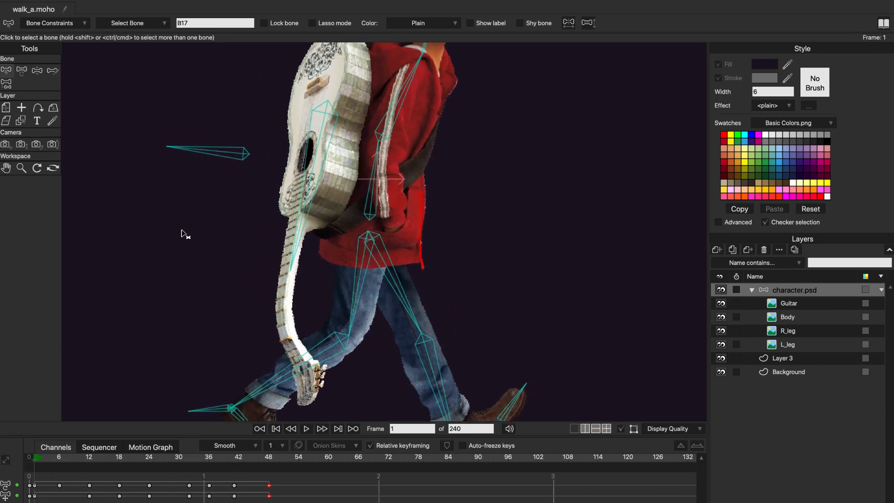
pyautogui.click(320, 127)
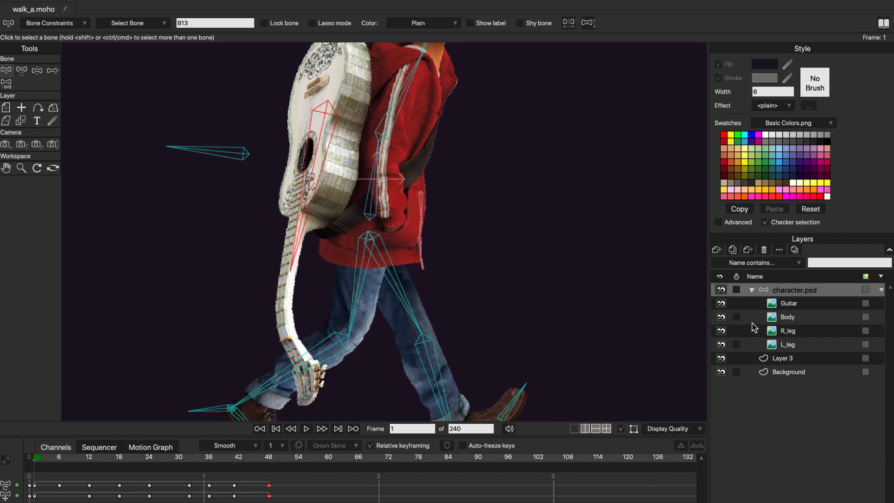
pyautogui.click(788, 304)
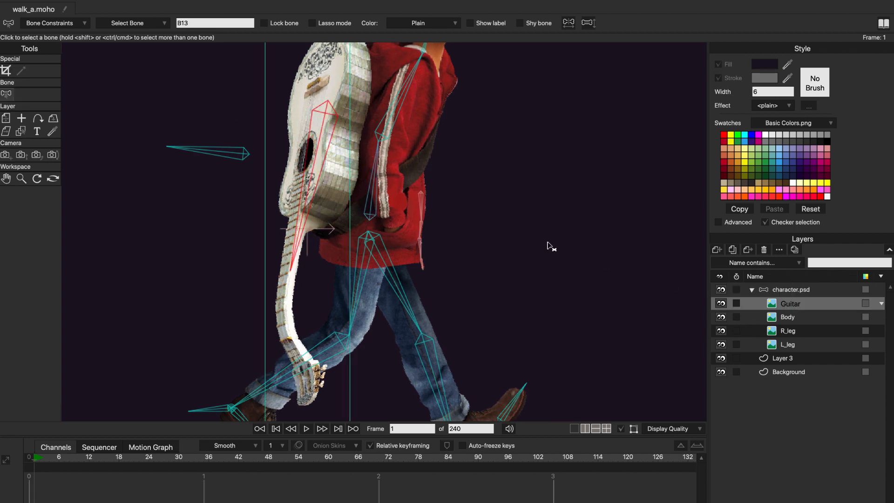
pyautogui.press('super+shift+f')
pyautogui.click(765, 294)
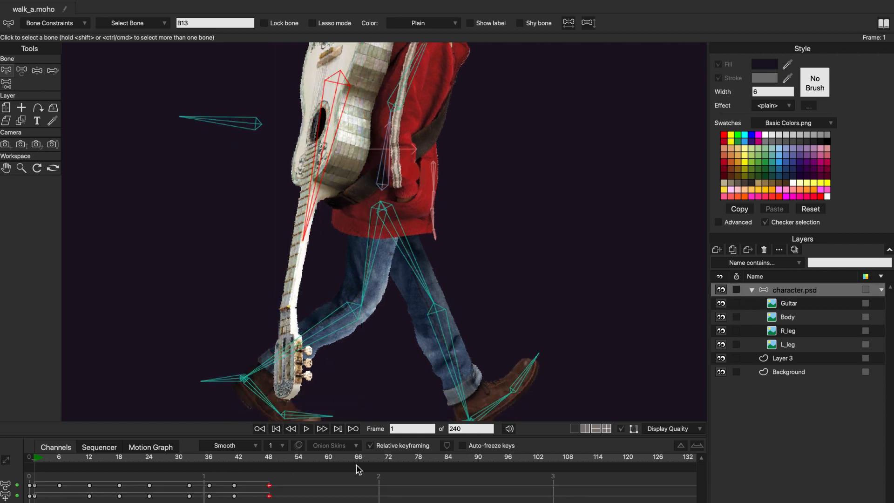
pyautogui.click(307, 429)
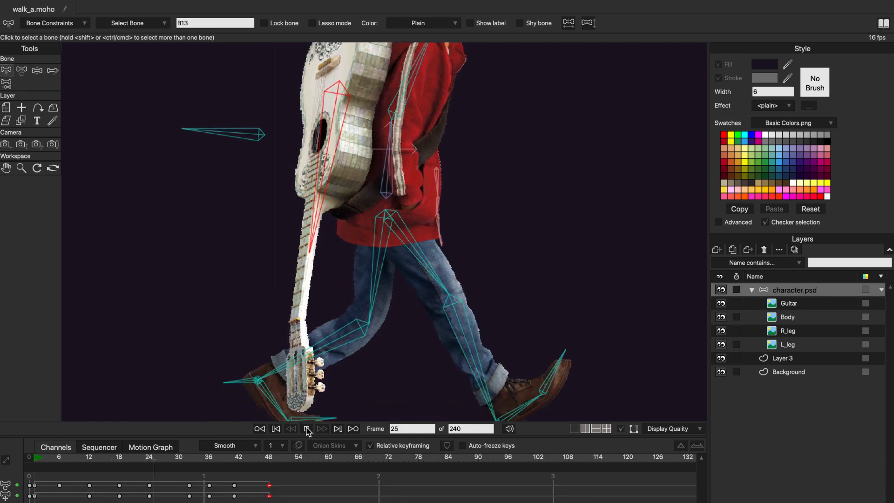